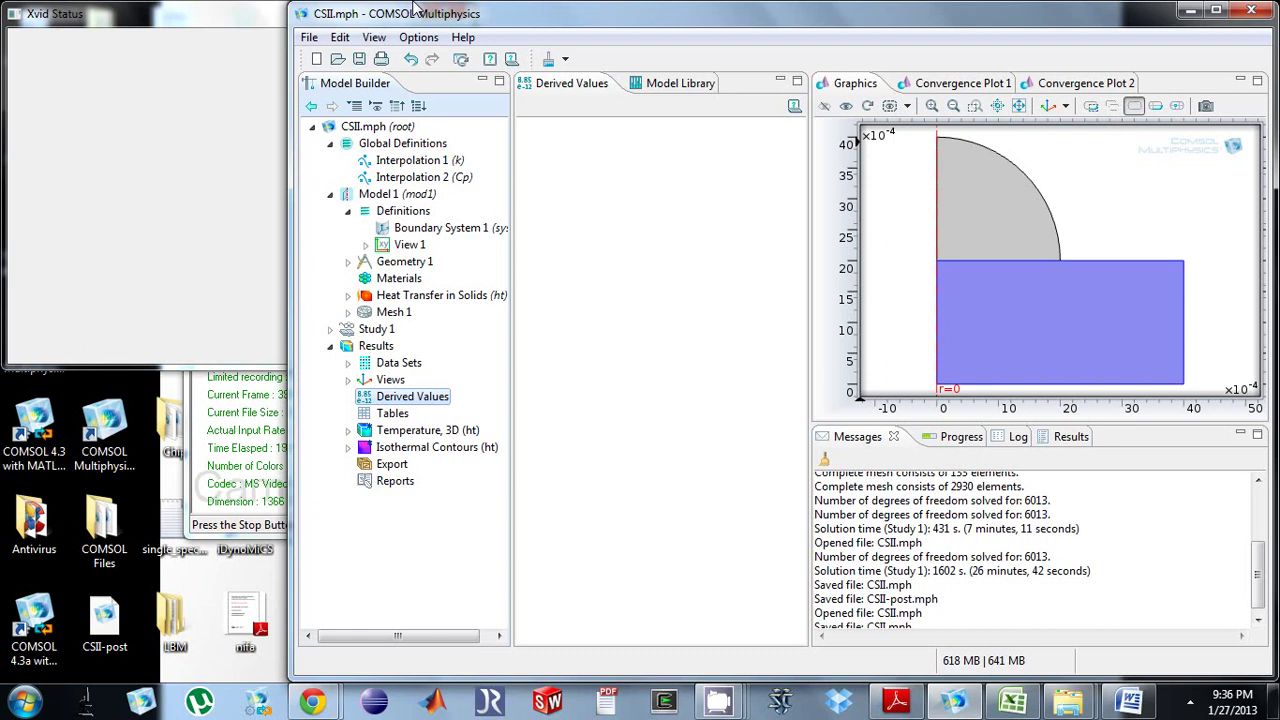
- Open the context menu of the Definitions node under Model 1
right_click(380, 208)
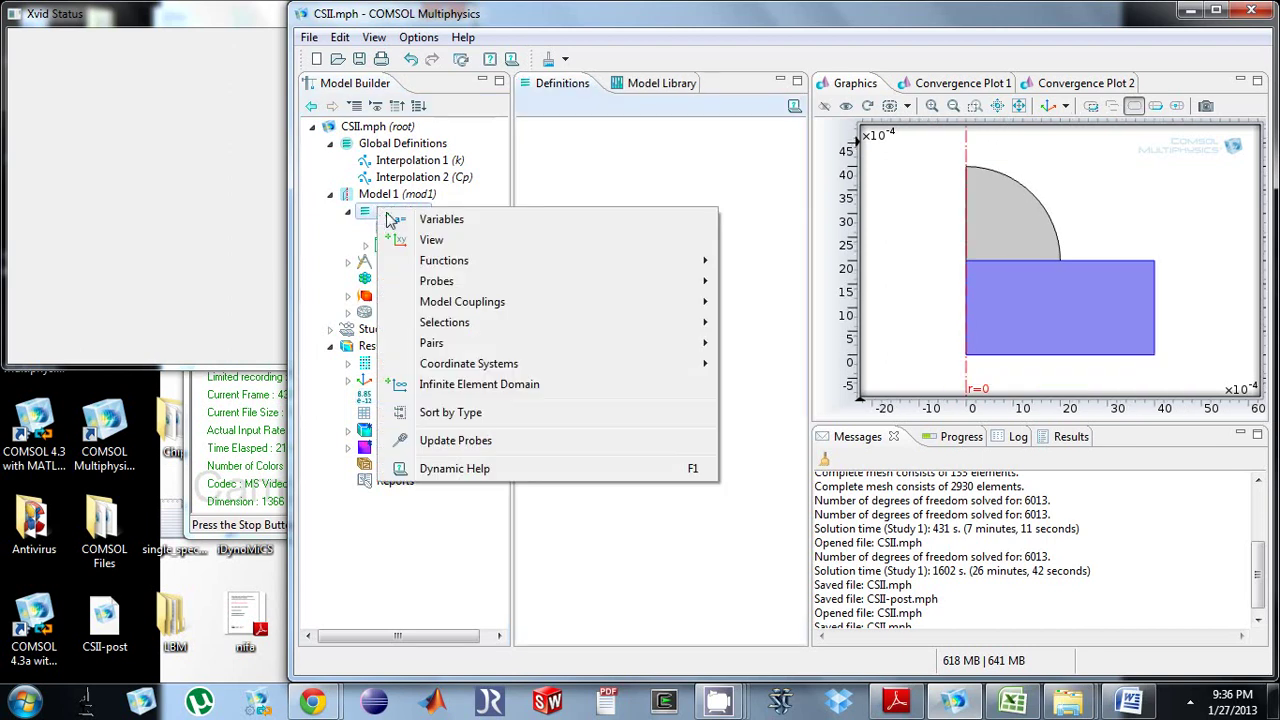
left_click(1130, 700)
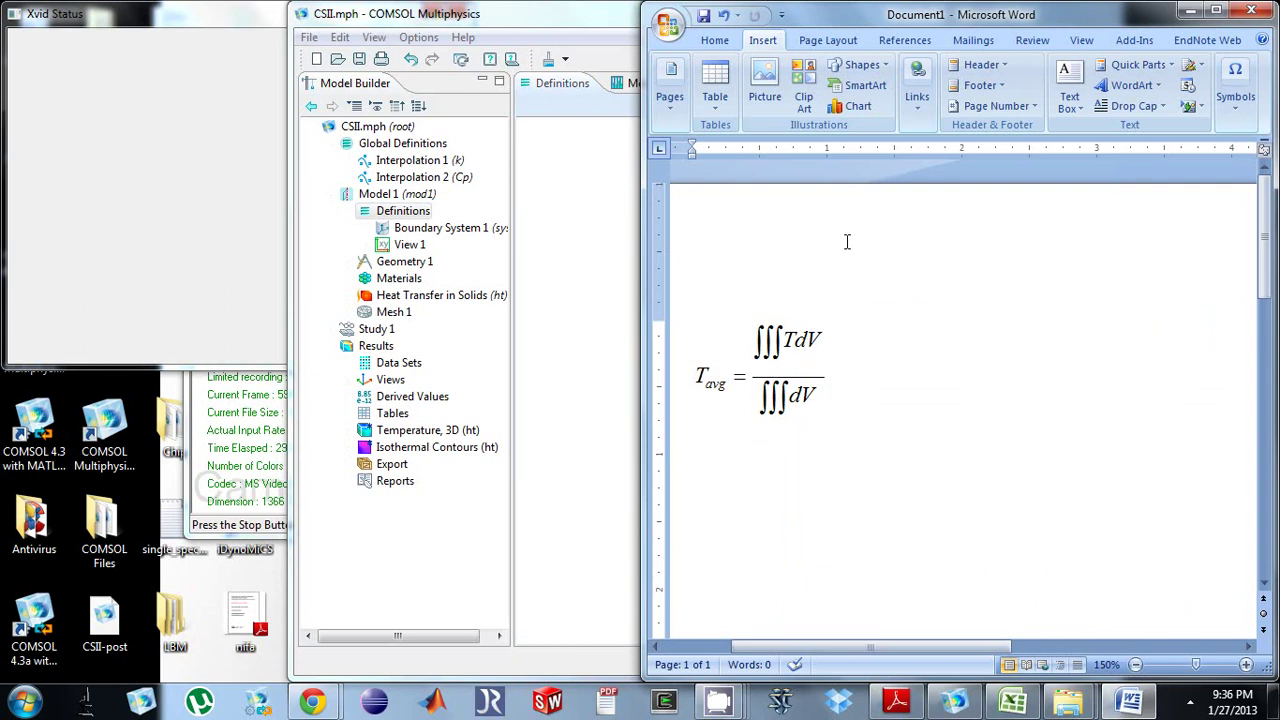
left_click(1189, 12)
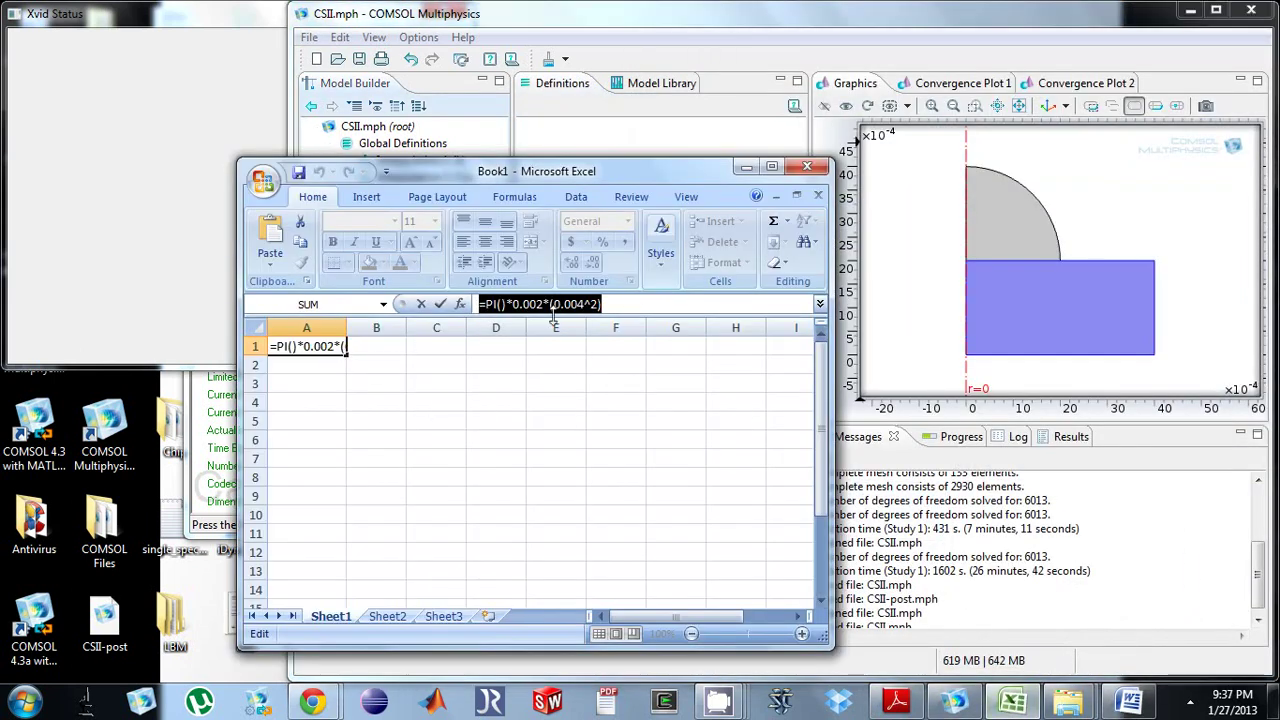
left_click(523, 304)
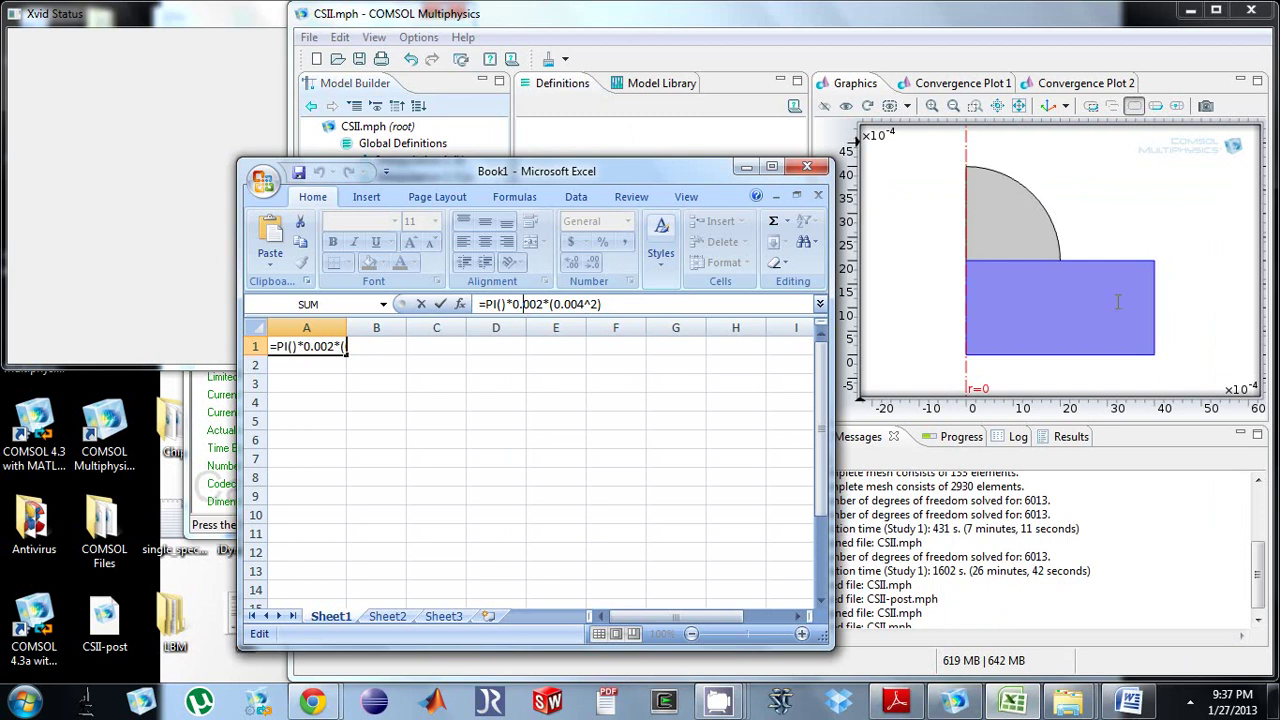
left_click_drag(640, 304, 315, 312)
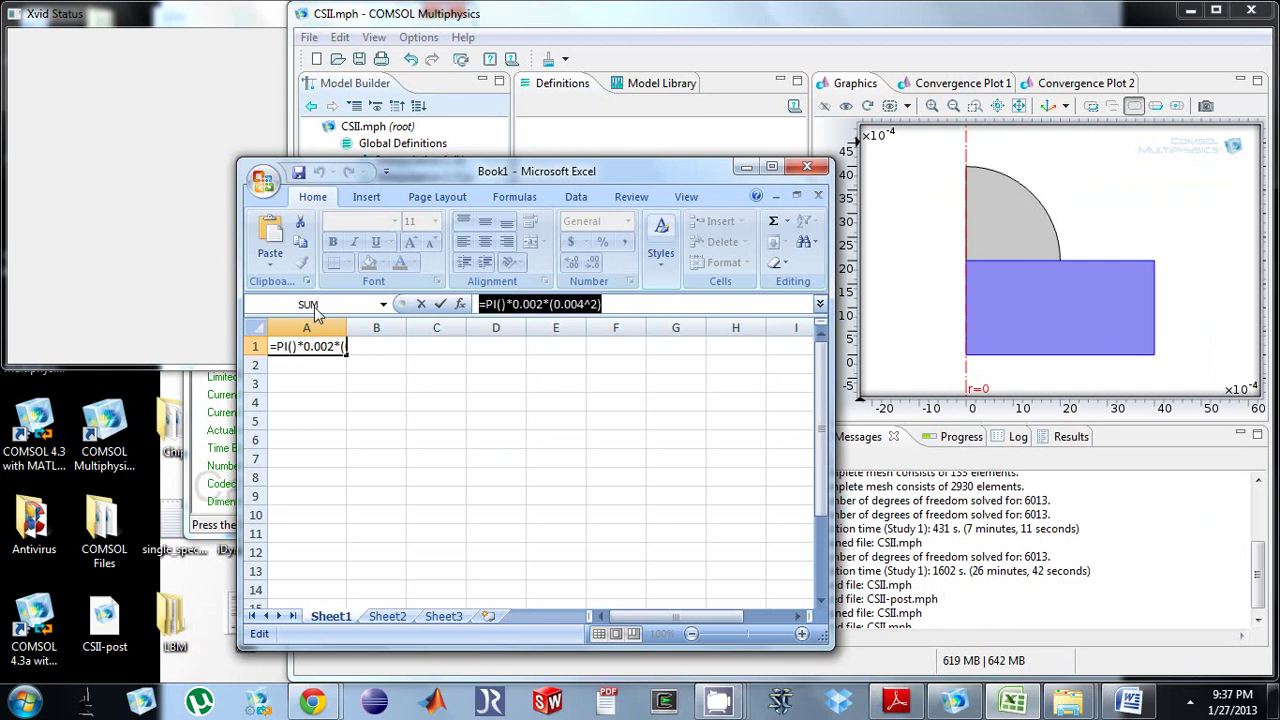
left_click(746, 167)
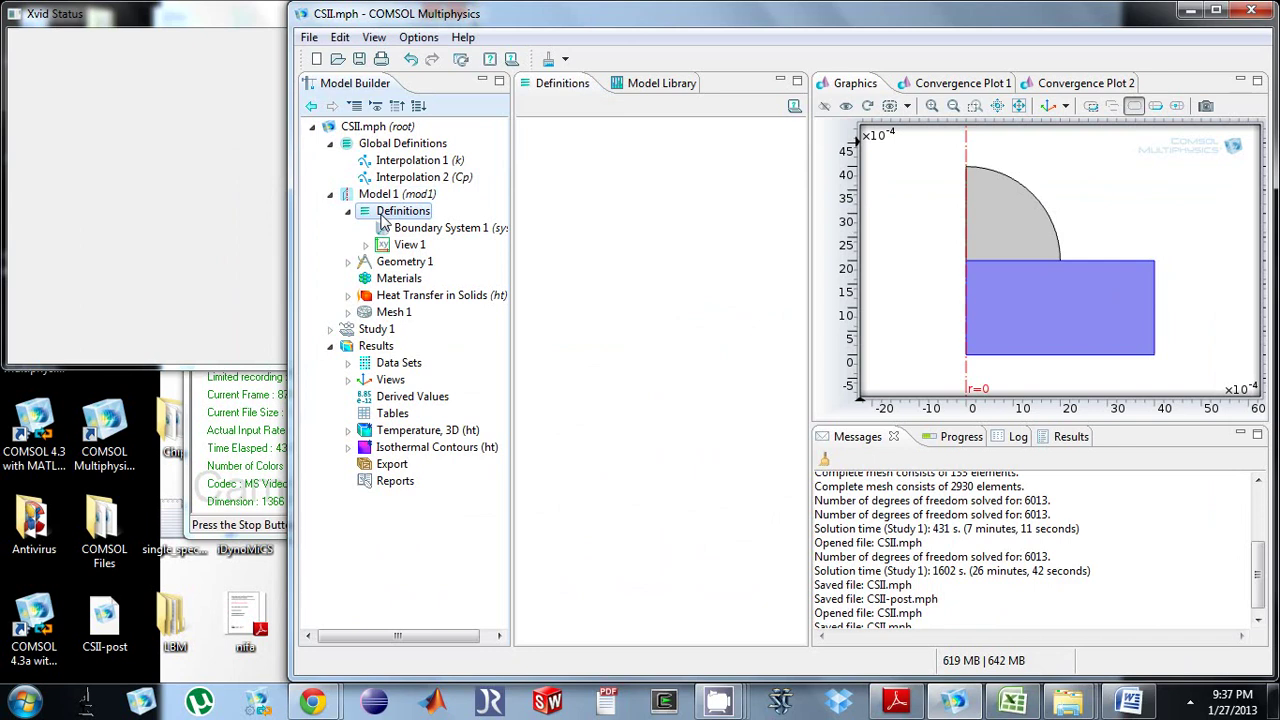
- Add Integration operator intop1 covering all domains except domain 2, leaving only domain 1
right_click(382, 220)
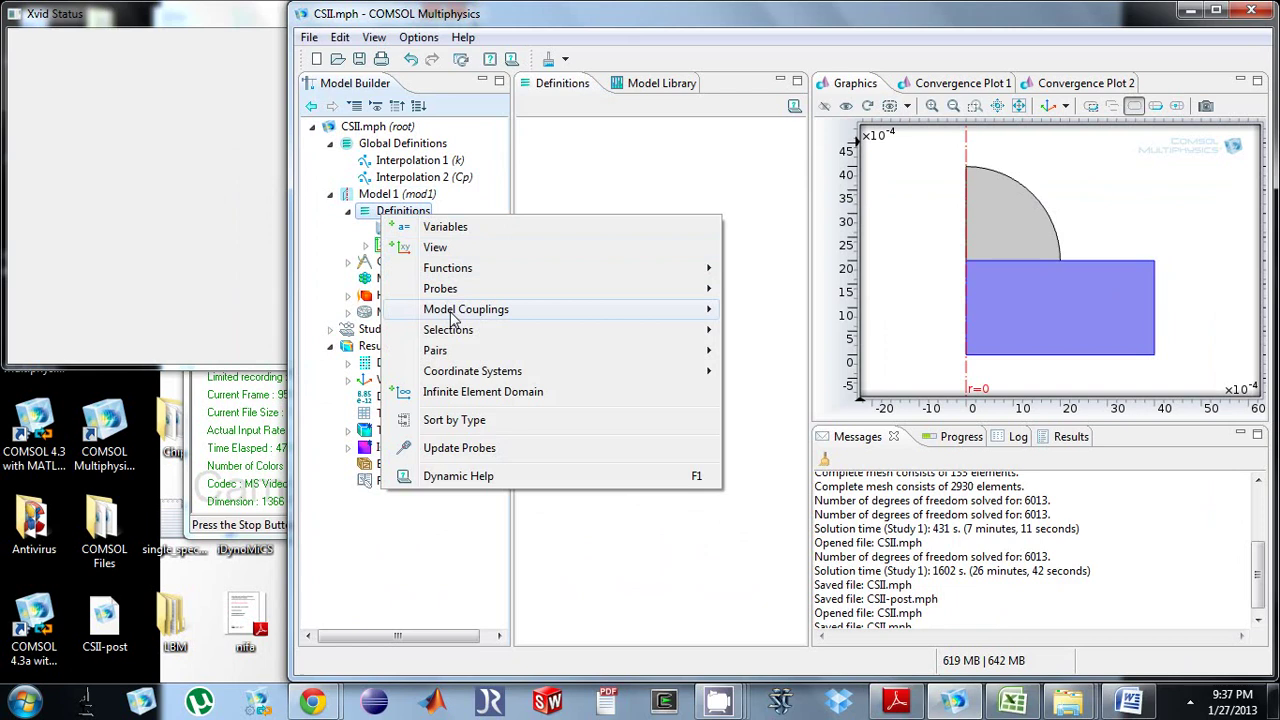
mouse_move(590, 309)
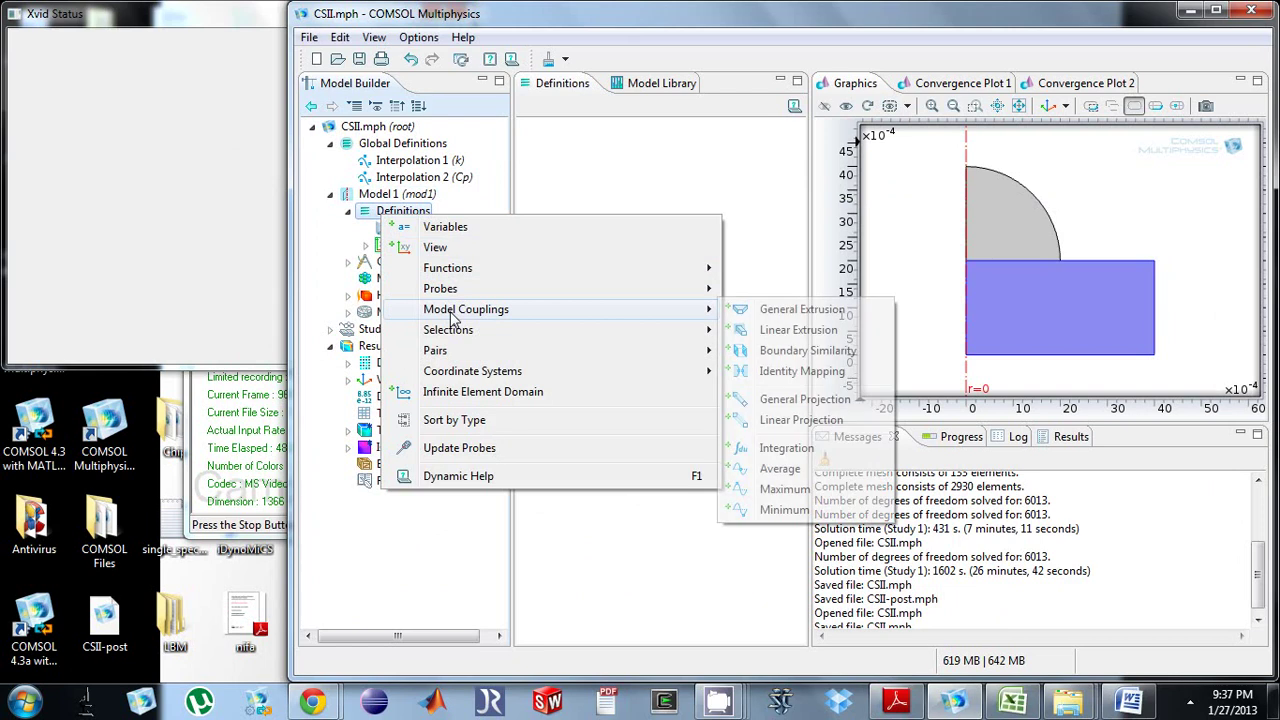
left_click(786, 448)
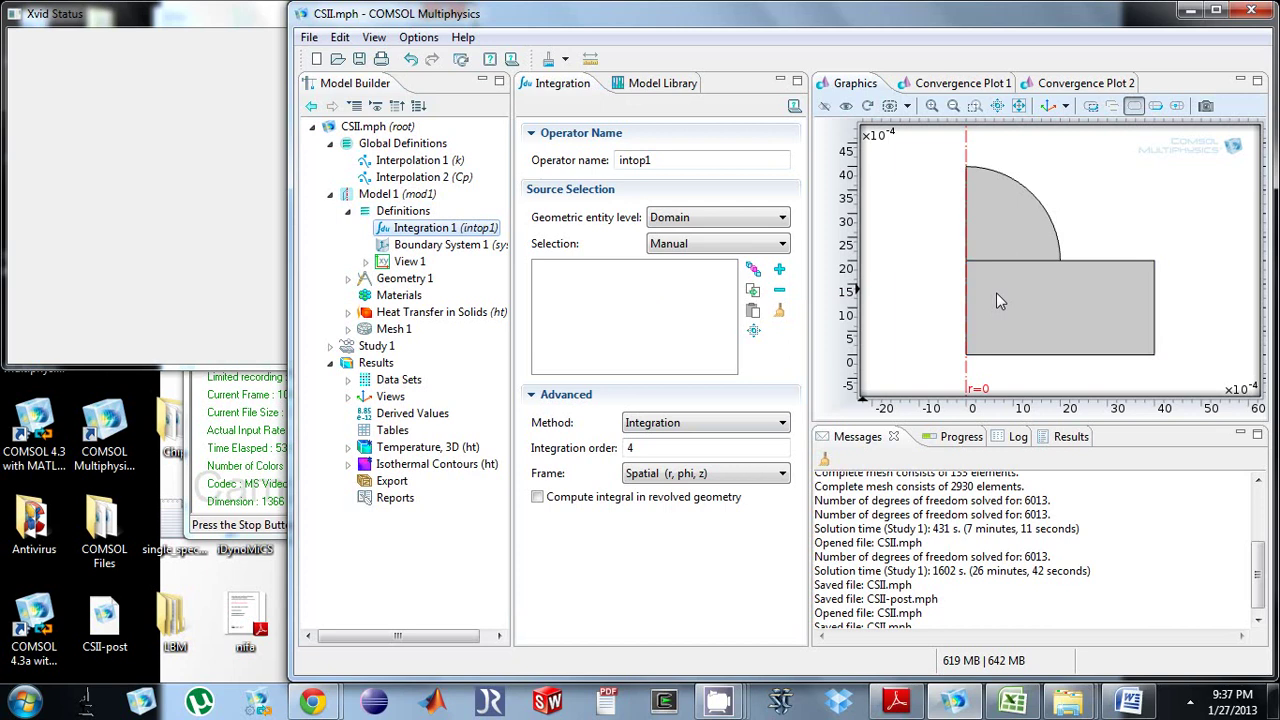
left_click(694, 245)
left_click(688, 277)
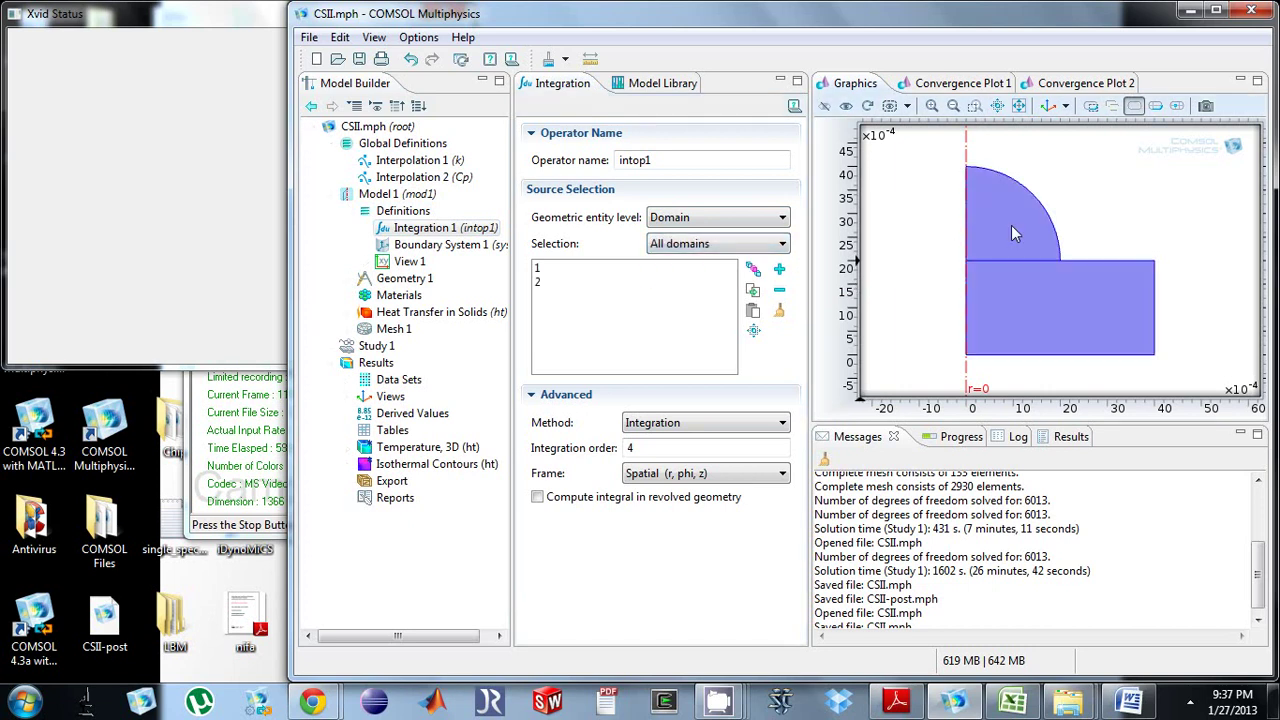
left_click(608, 284)
left_click(779, 290)
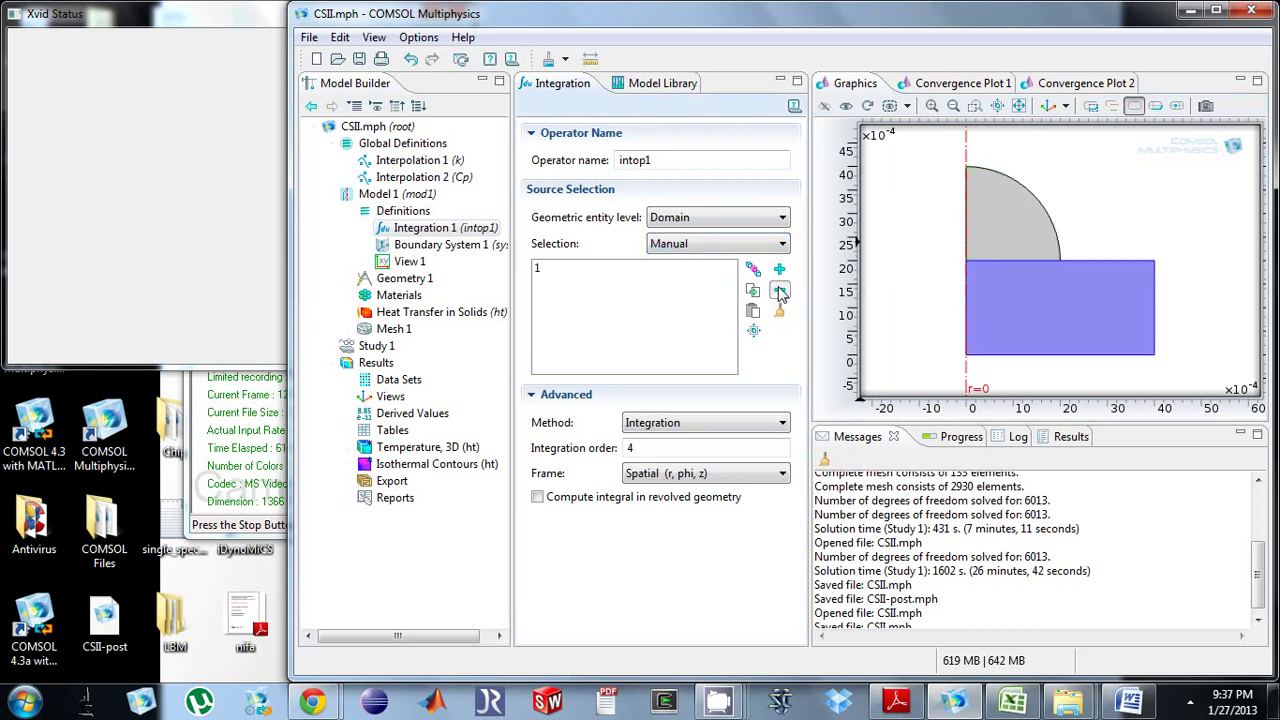
left_click(569, 271)
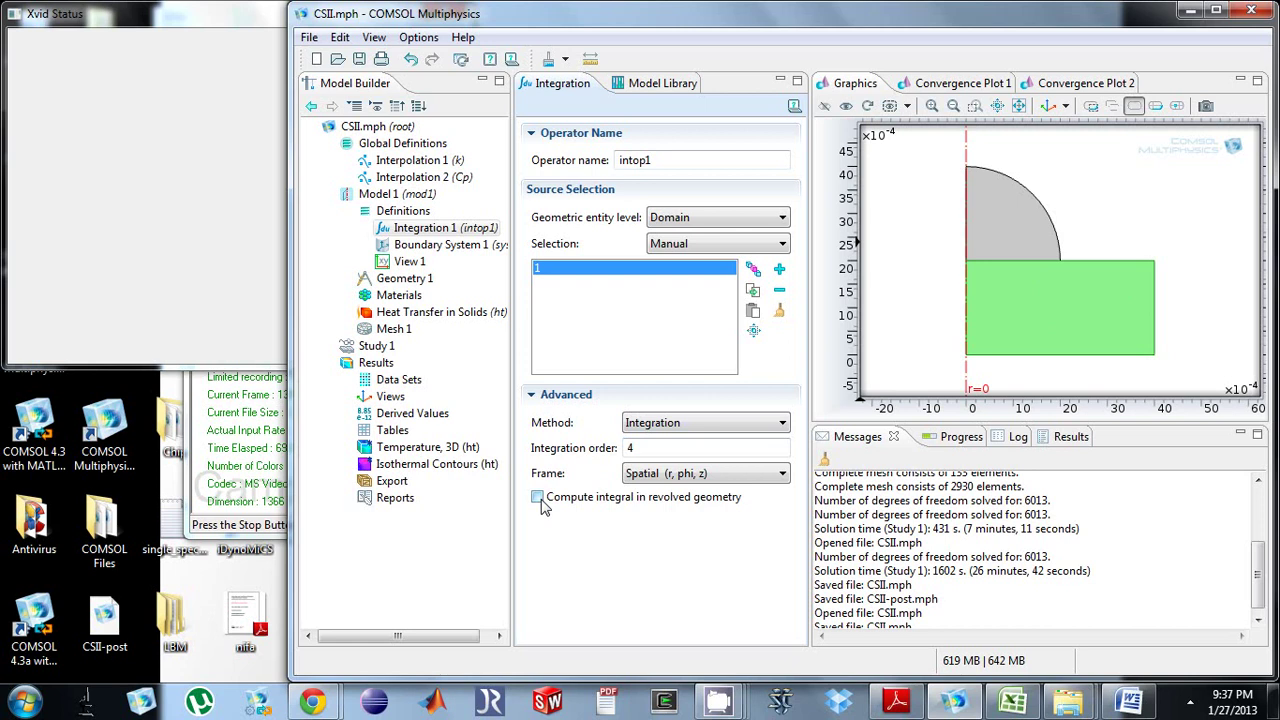
- Add Average operator aveop1 over domain 1 only, with Compute integral in revolved geometry checked
left_click(403, 211)
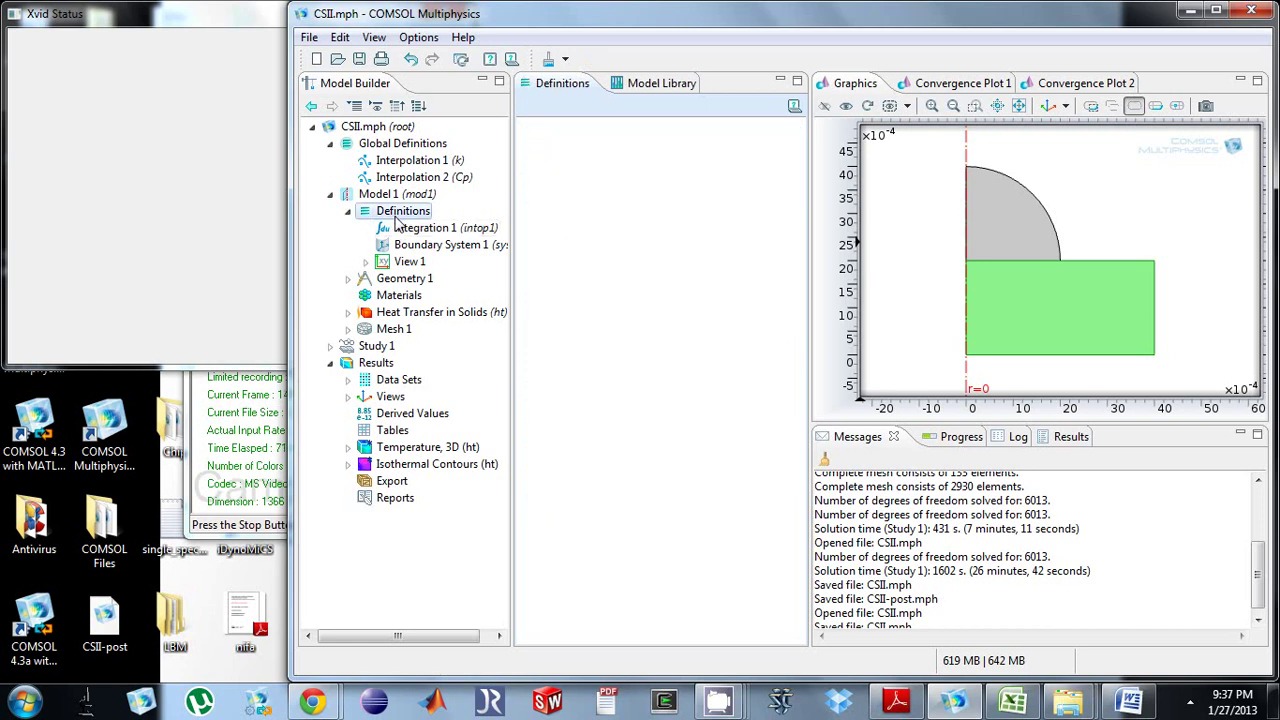
right_click(398, 213)
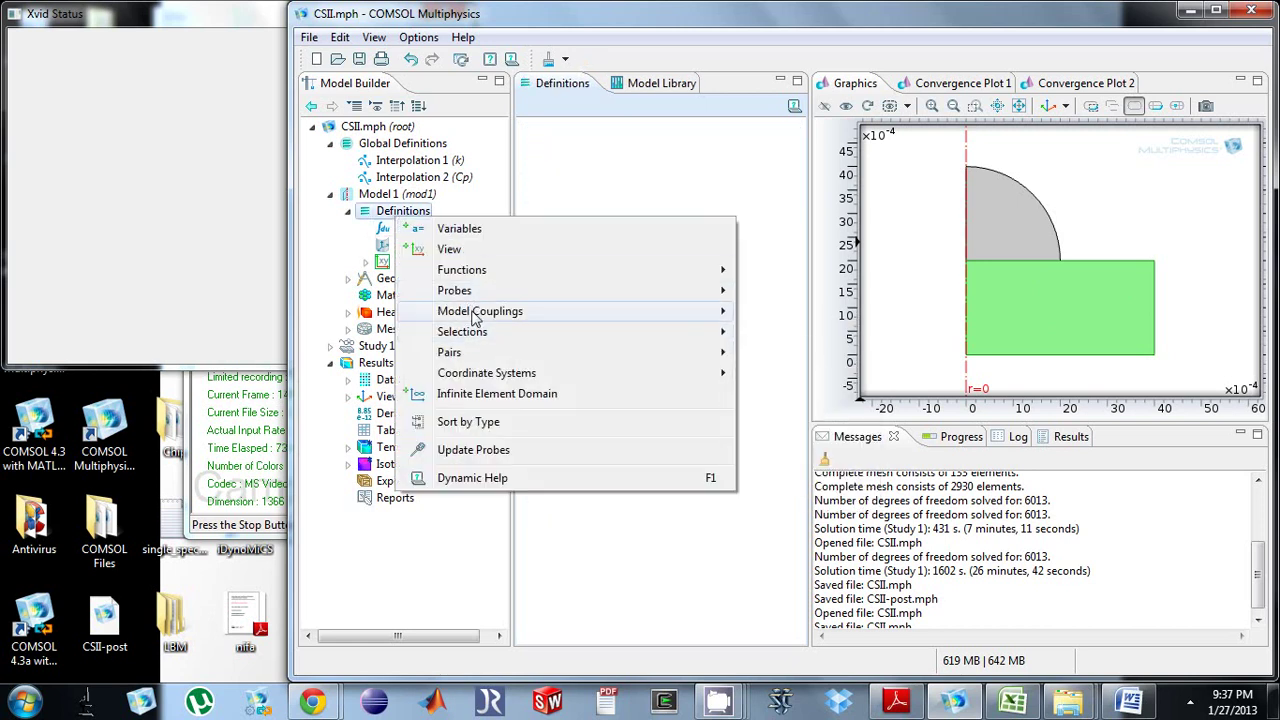
mouse_move(470, 311)
left_click(800, 470)
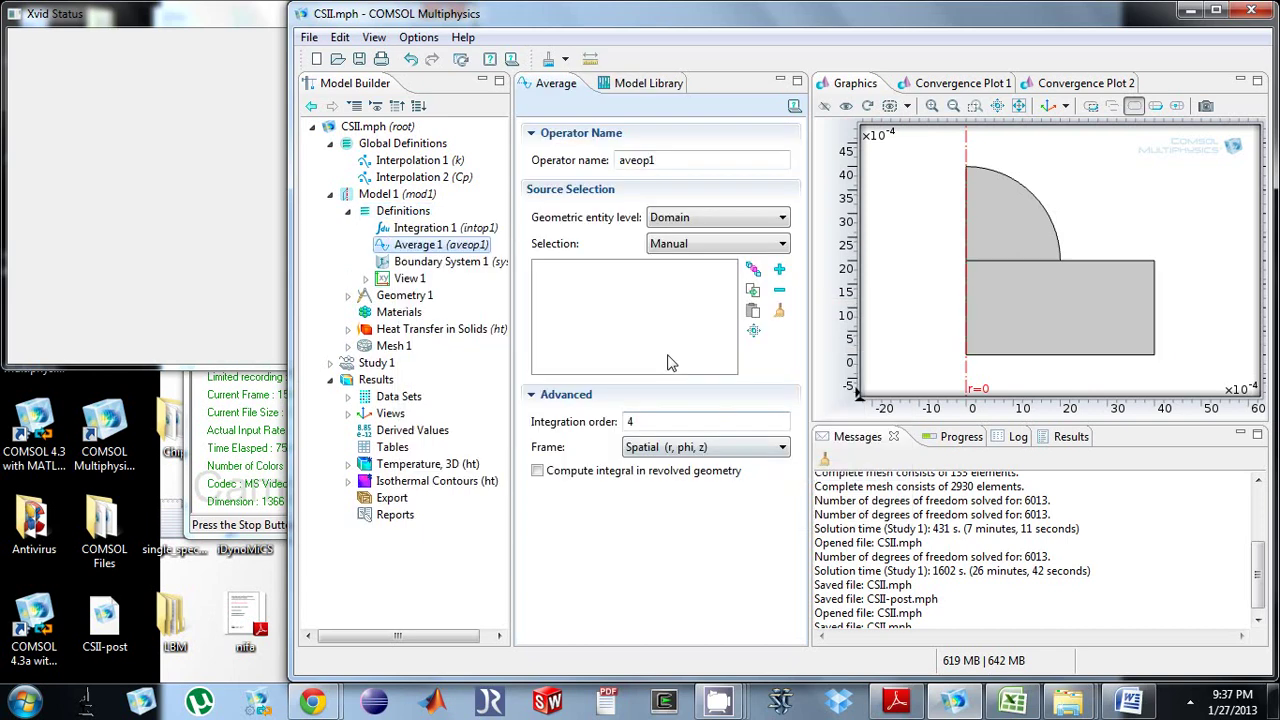
left_click(548, 476)
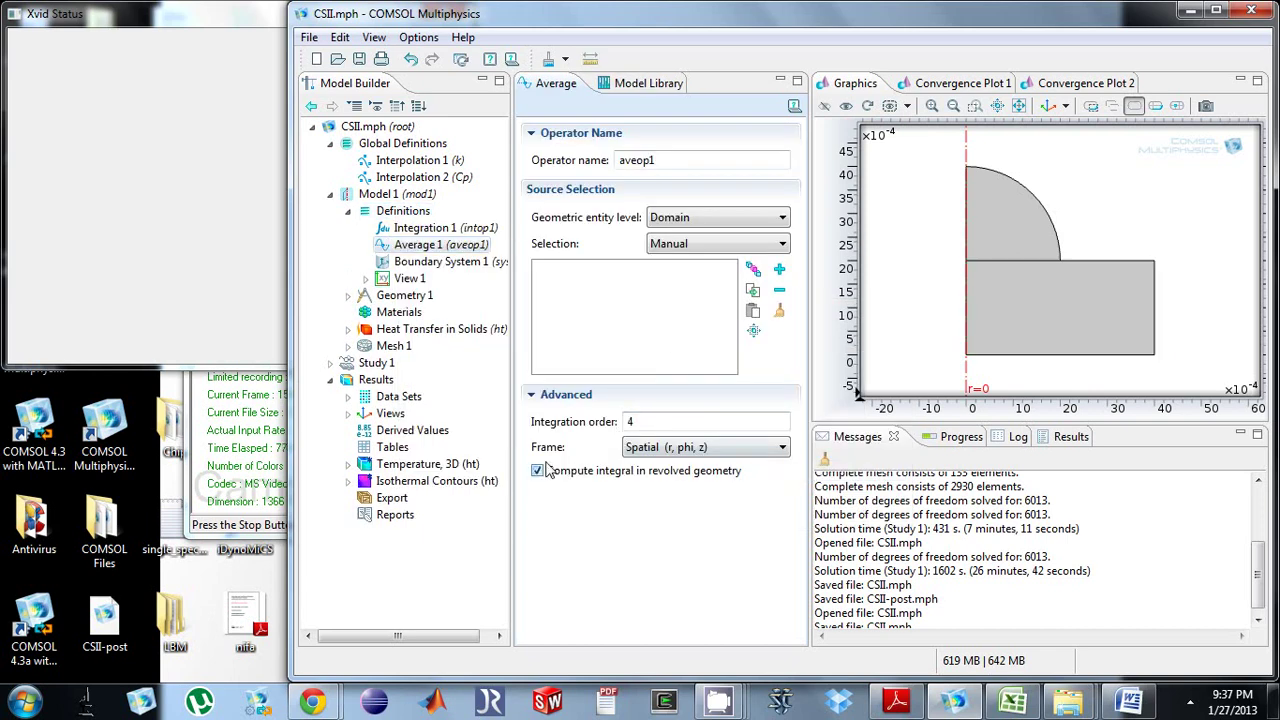
left_click(678, 245)
left_click(673, 286)
left_click(630, 272)
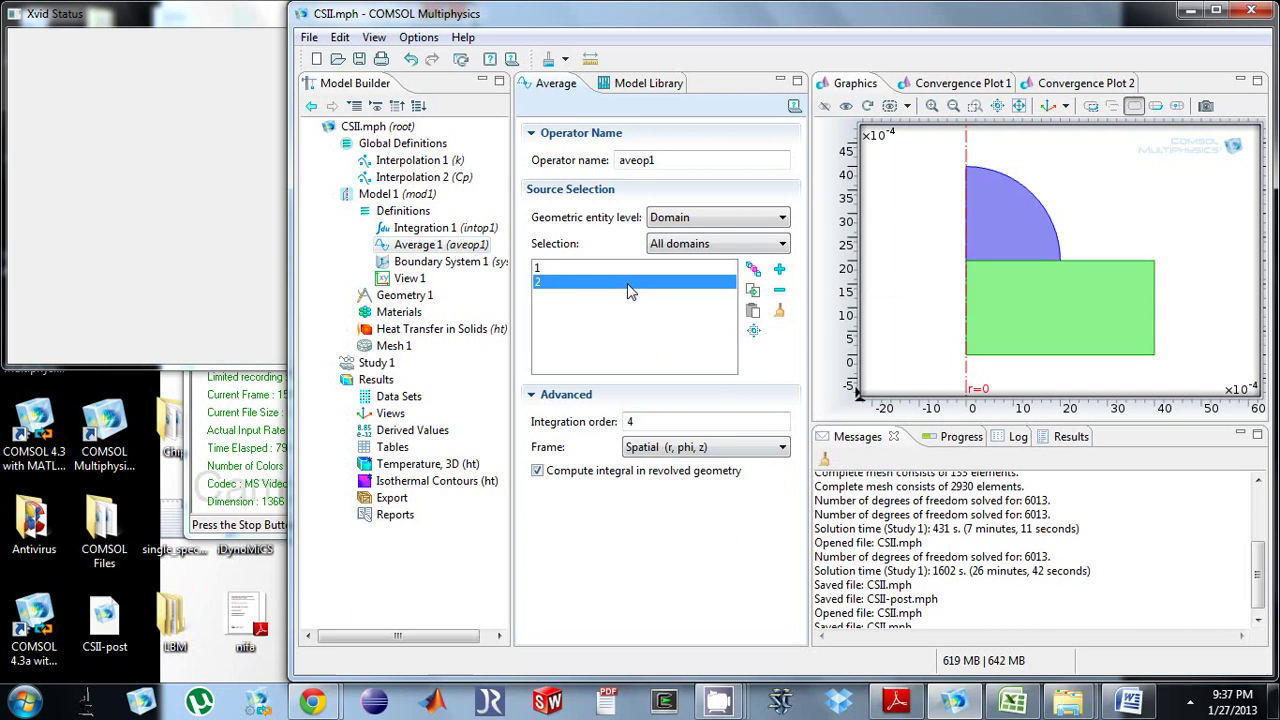
left_click(644, 282)
left_click(780, 292)
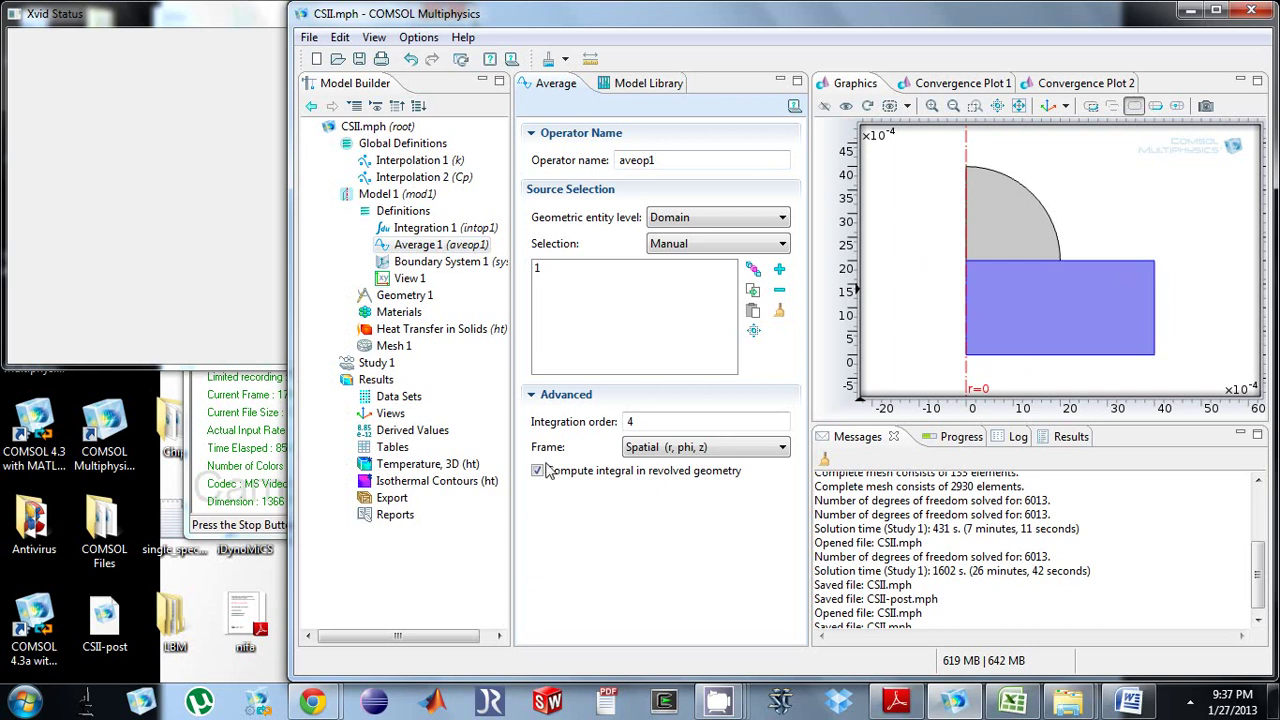
left_click(425, 228)
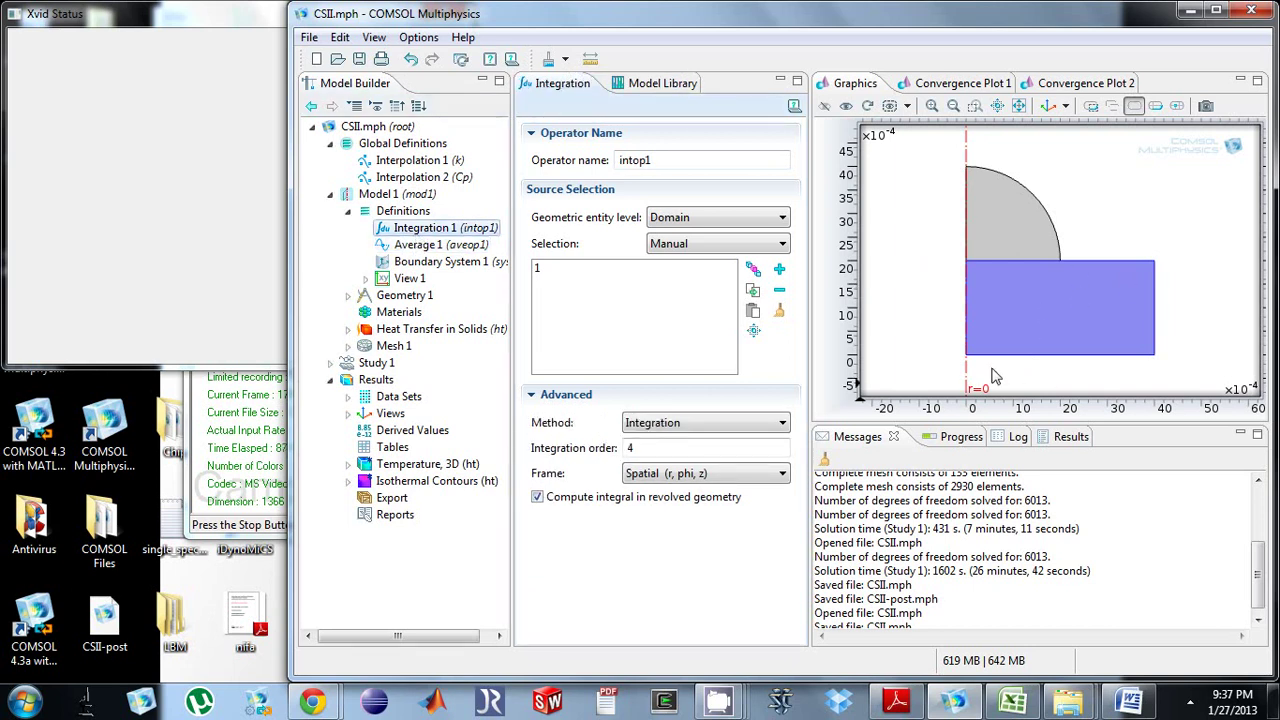
- Bring the Word document with the T_avg volume-average equation into view
left_click(1130, 700)
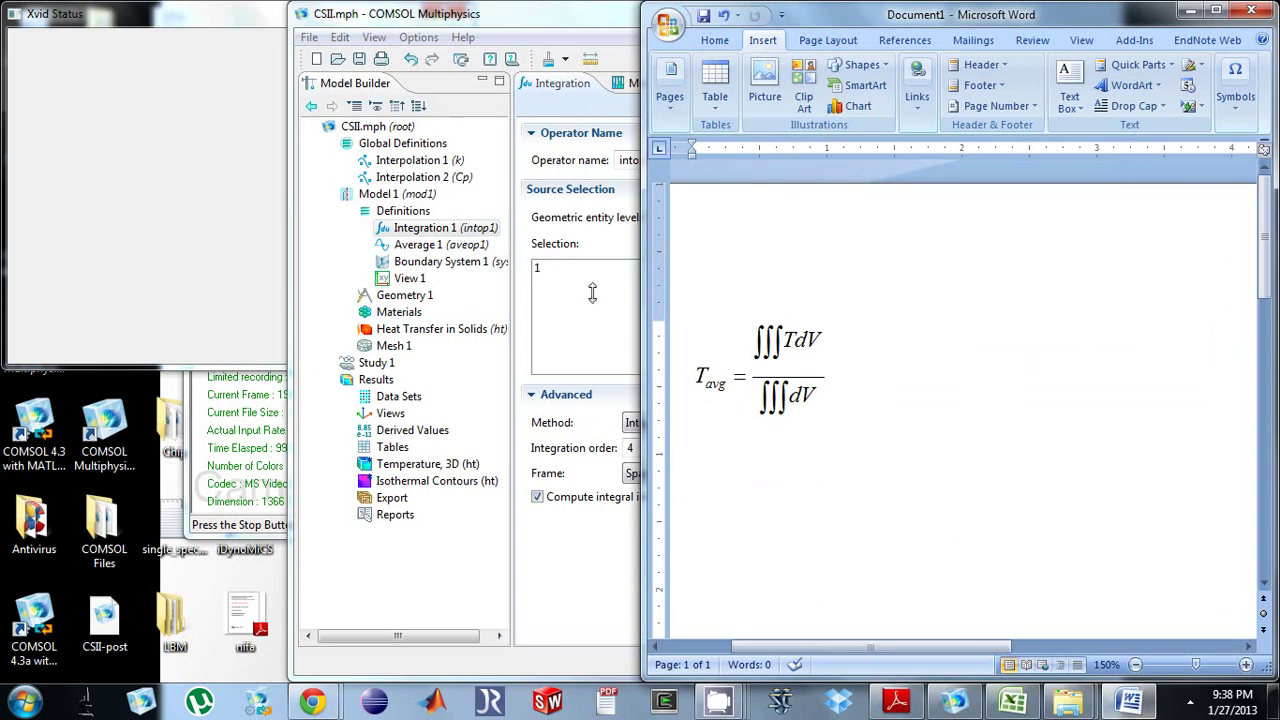
- Create a global Variables table and define avgT as mod1.aveop1(T)
left_click(405, 143)
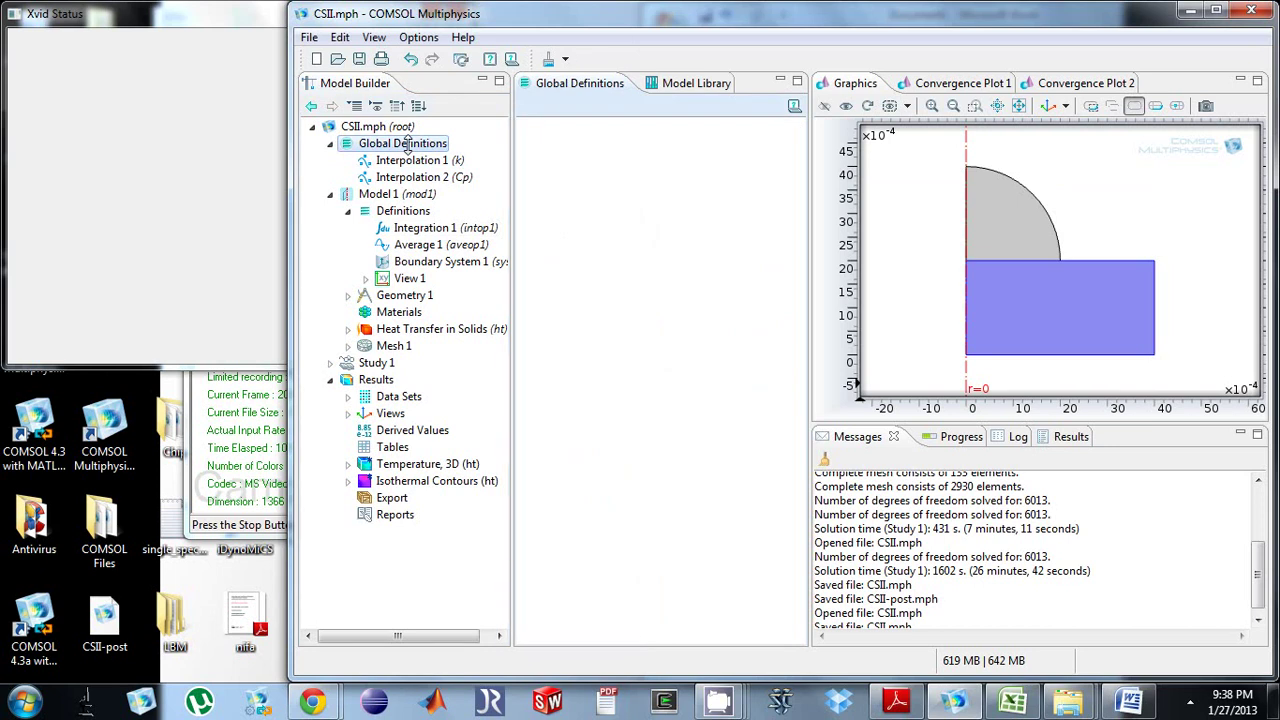
right_click(403, 145)
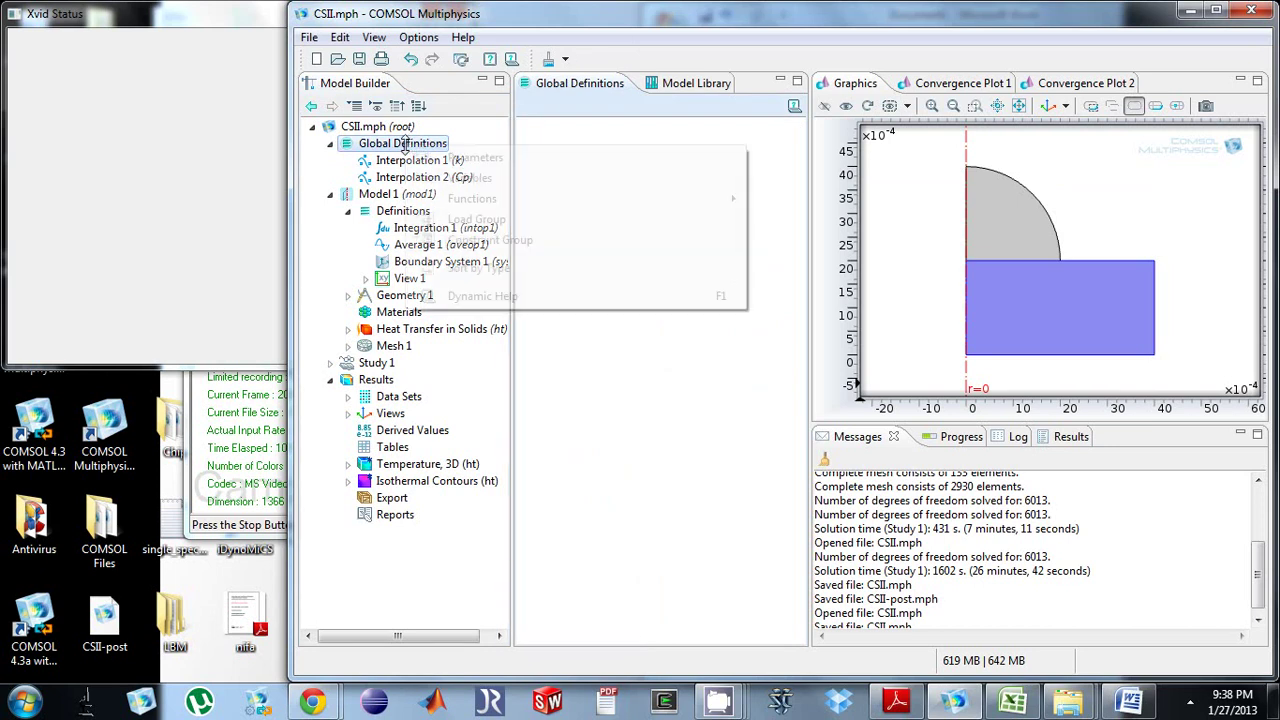
left_click(469, 177)
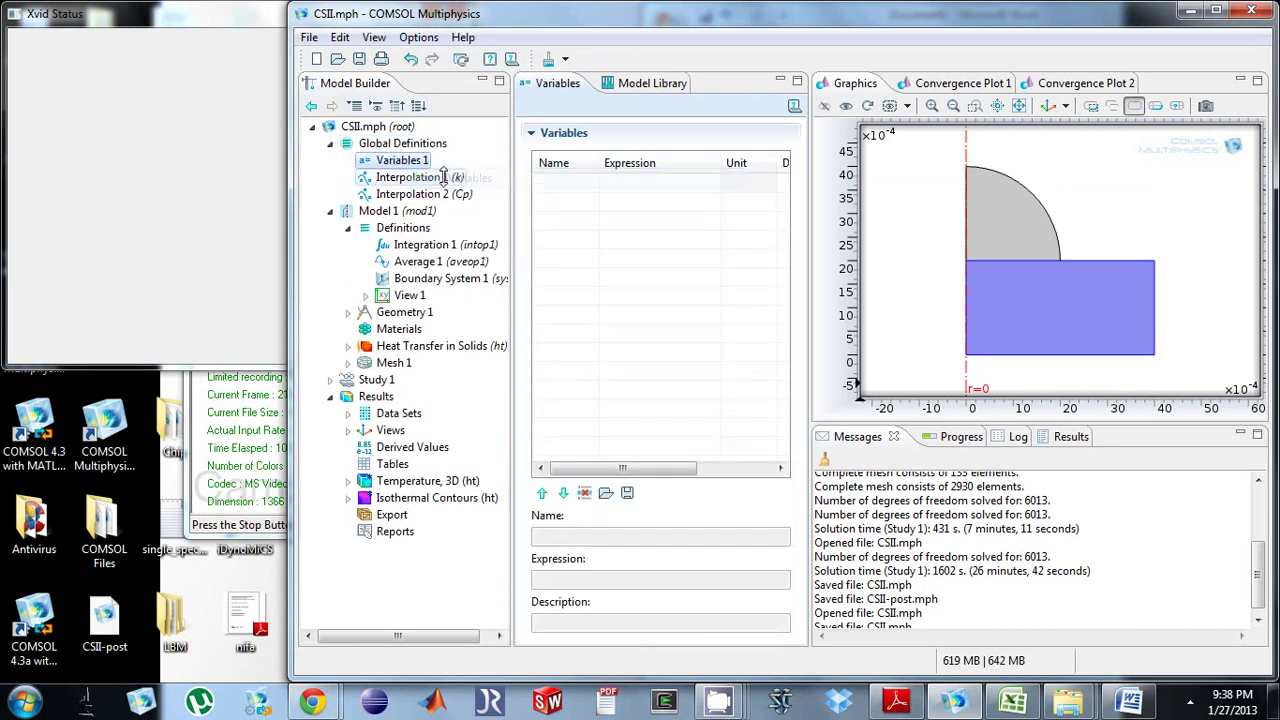
left_click(624, 190)
type("a")
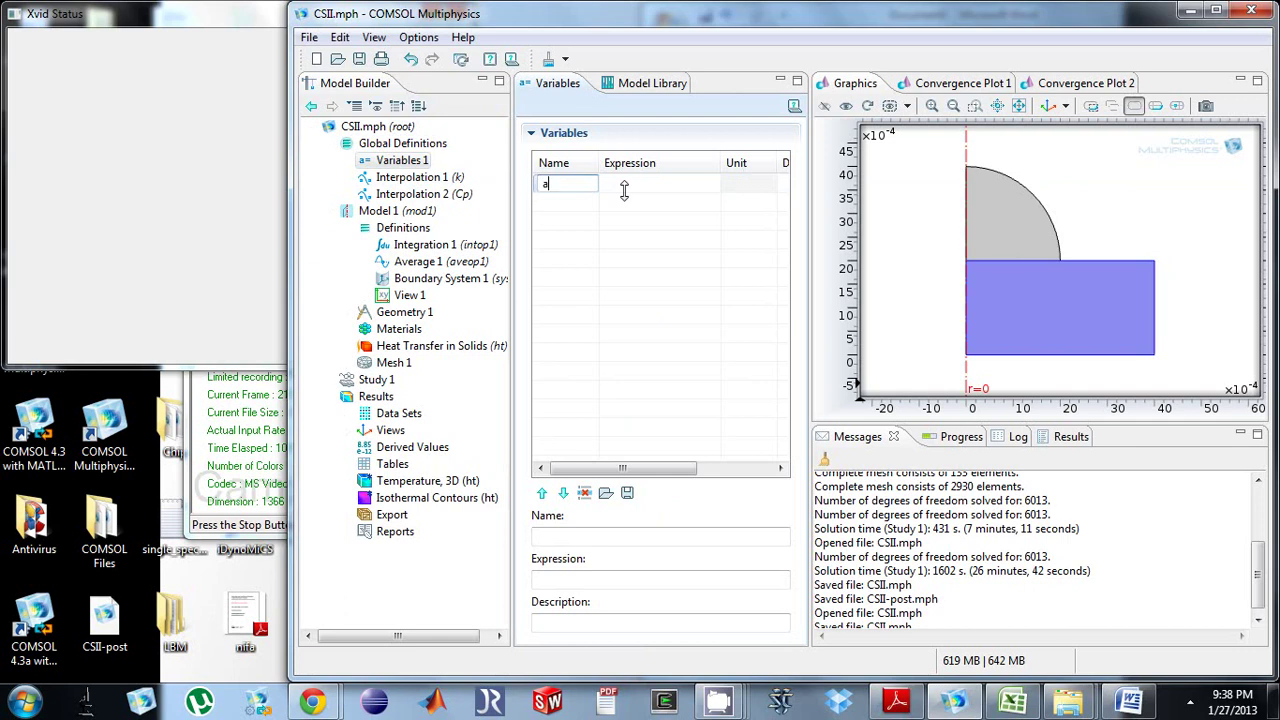
type("vgT")
key("Tab")
type("mod1")
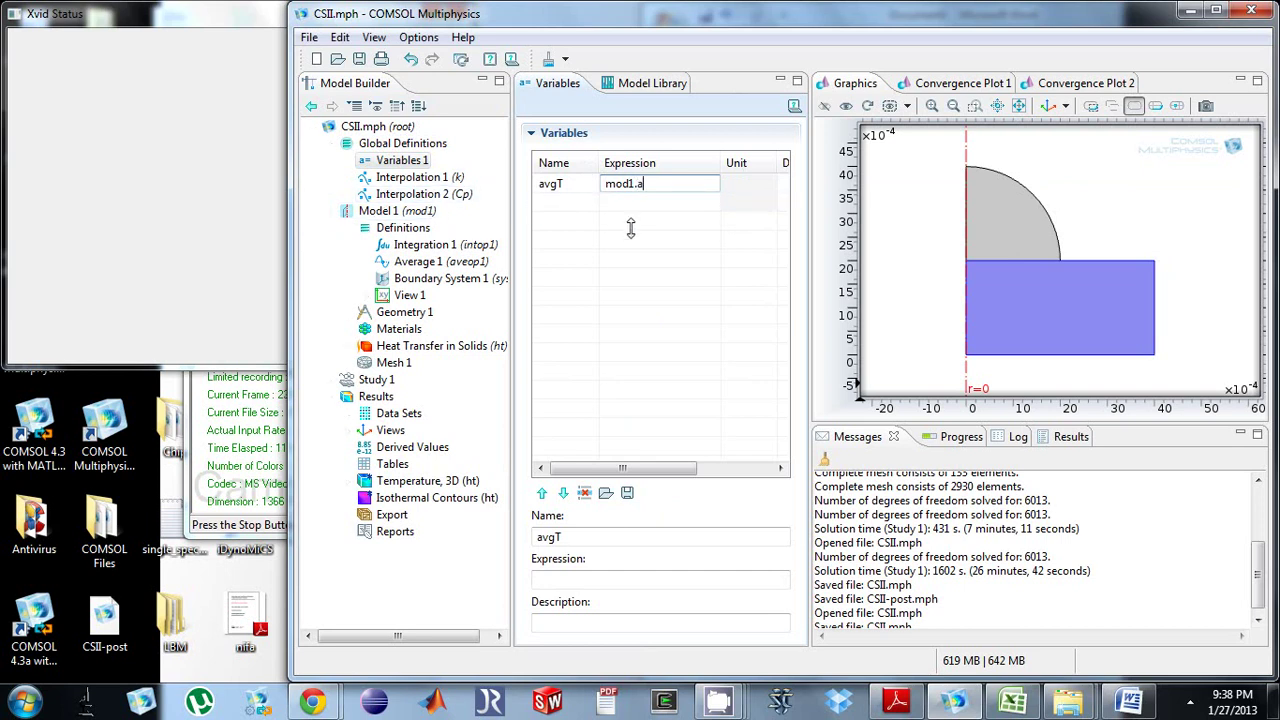
type(".aveop1(T")
- Add variables intV = mod1.intop1(1) and intT = mod1.intop1(T)
left_click(567, 202)
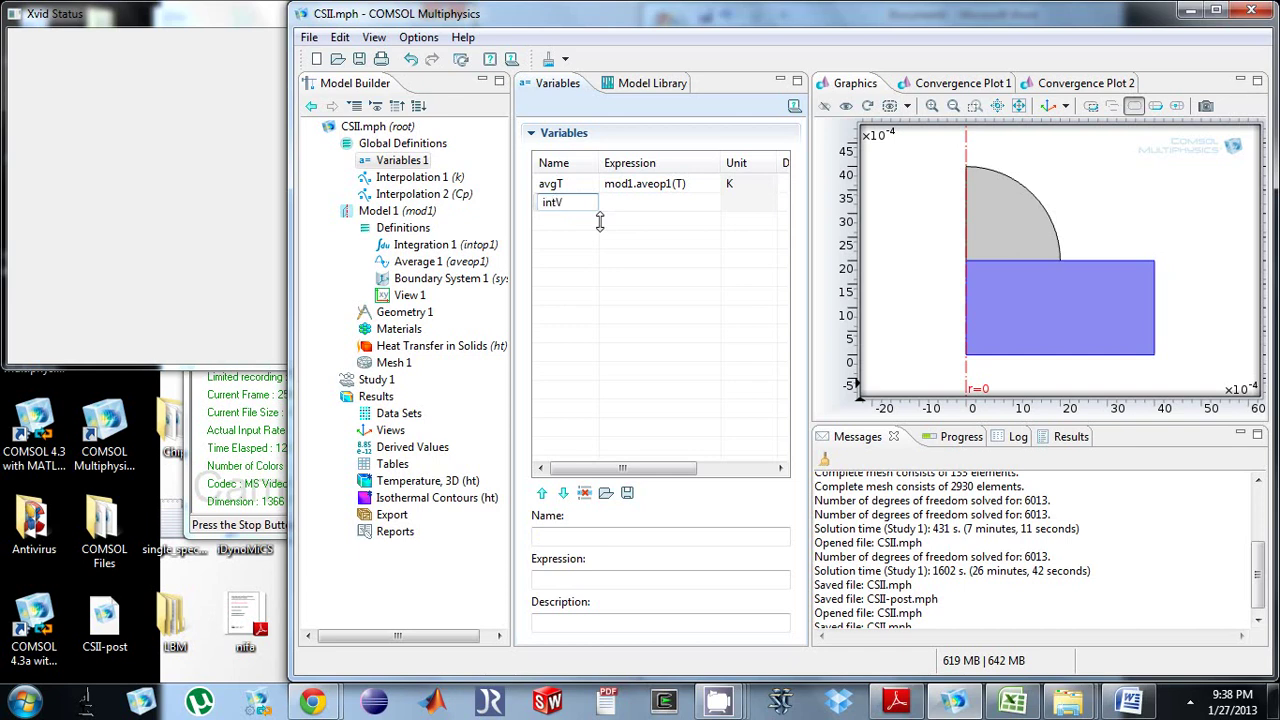
left_click(622, 205)
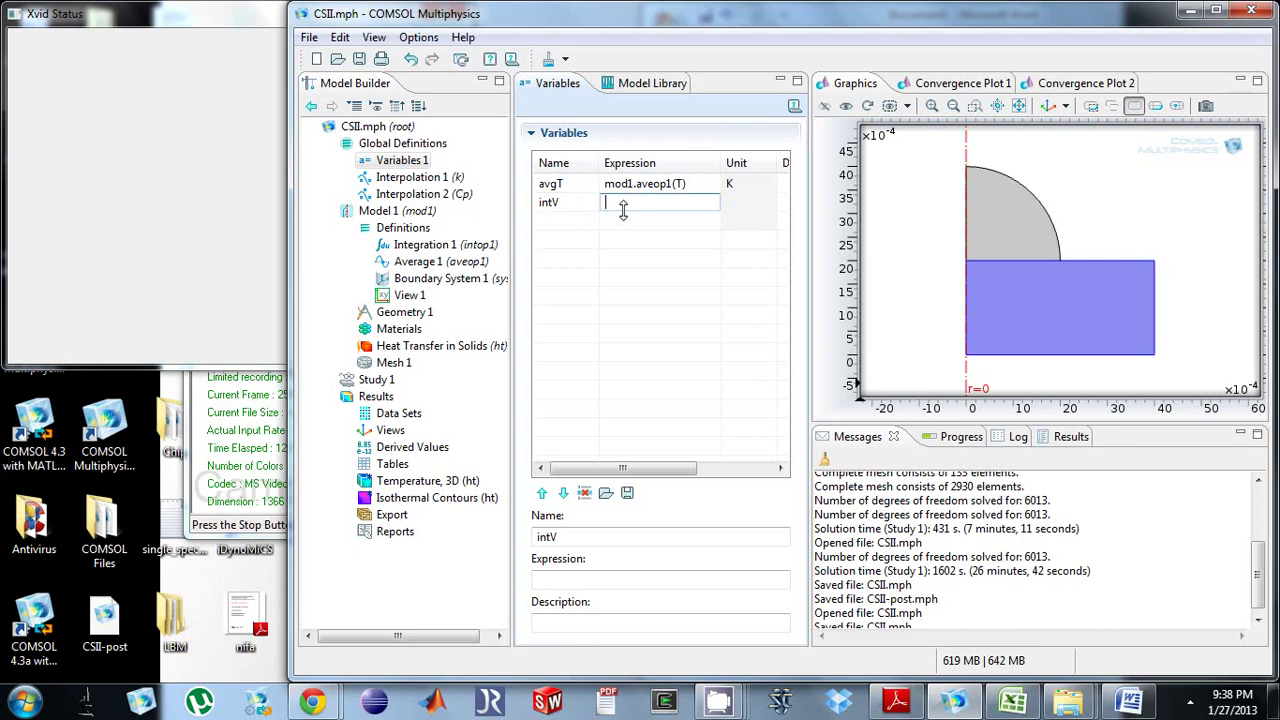
type("mod1.intop1(1")
left_click(557, 221)
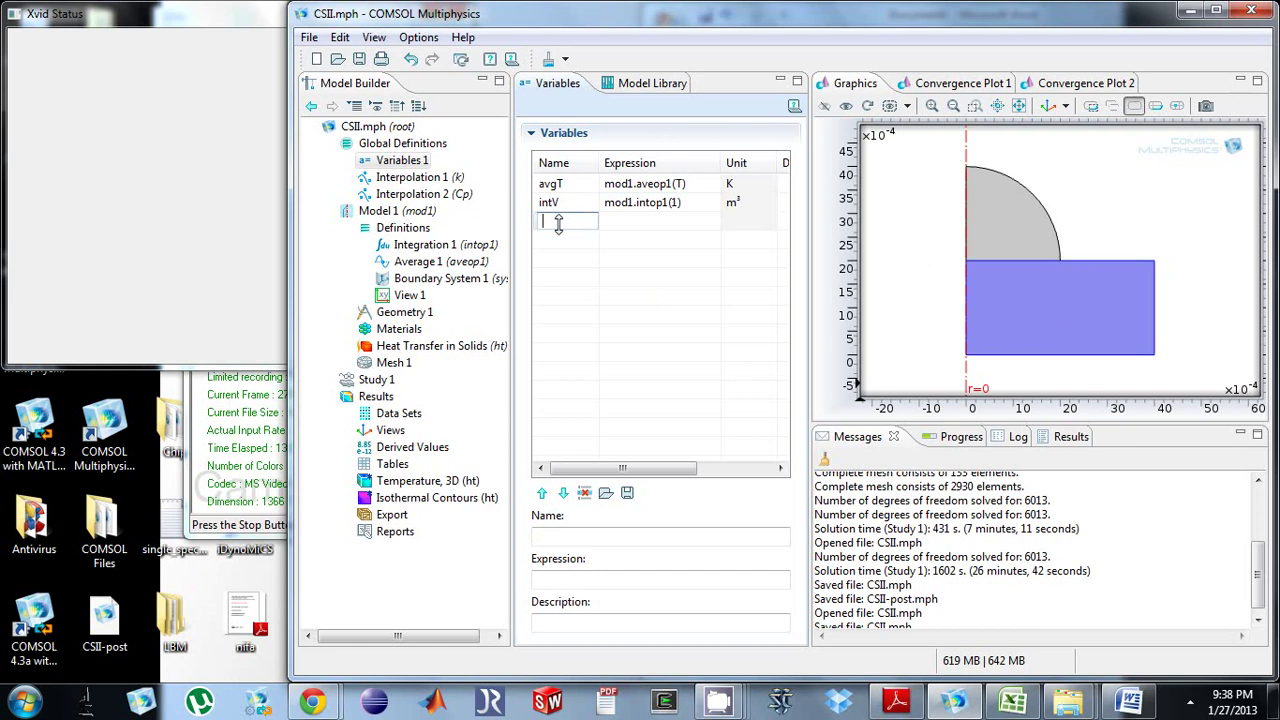
type("intT")
key("Tab")
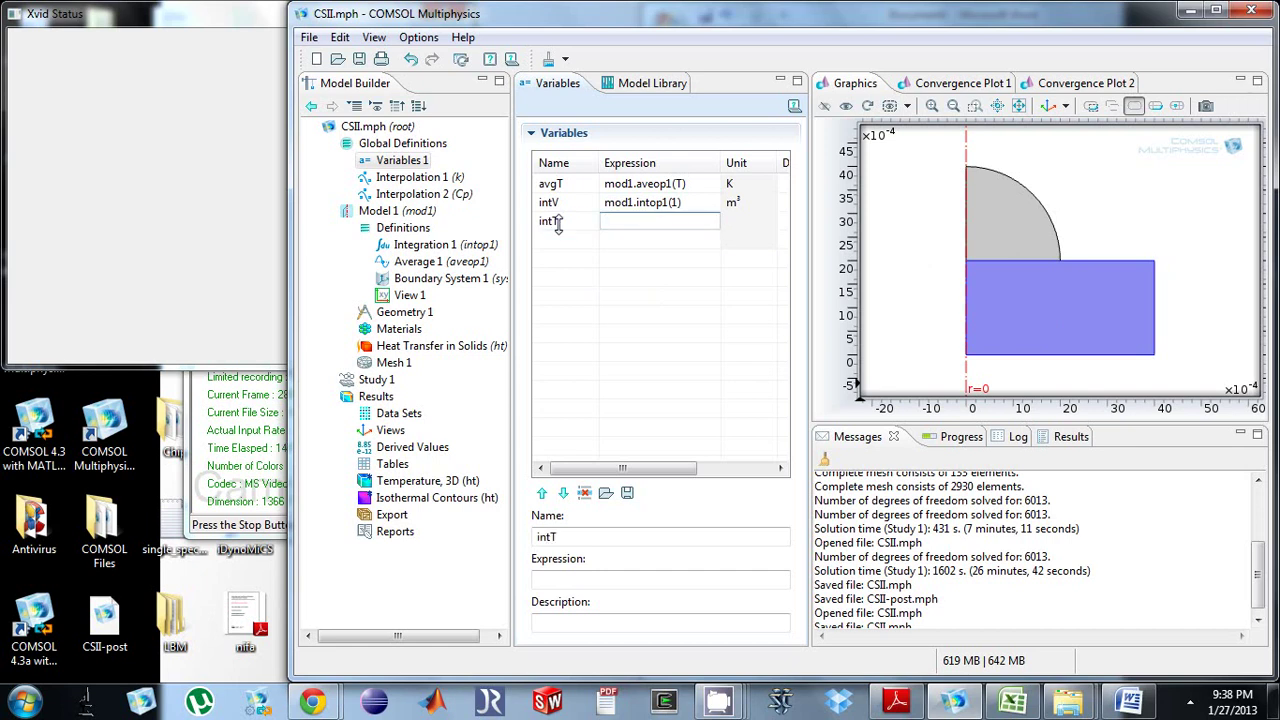
left_click(640, 202)
key("ctrl+c")
left_click(666, 221)
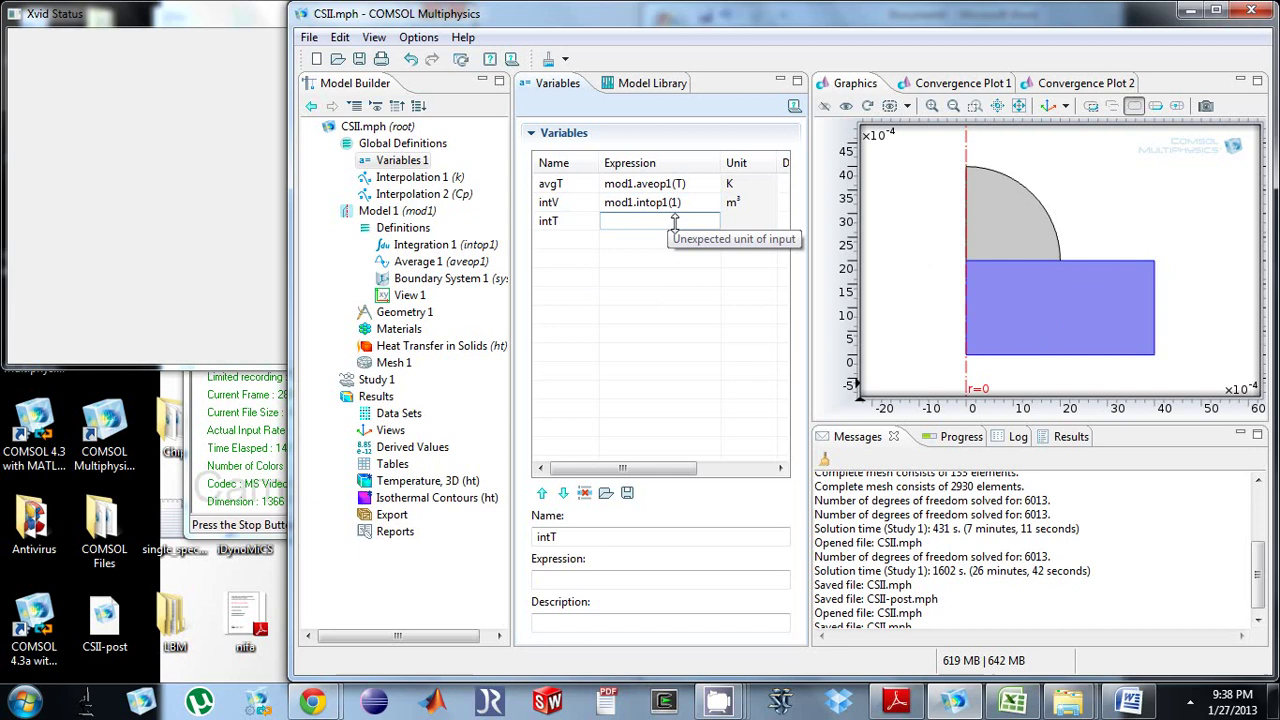
key("ctrl+v")
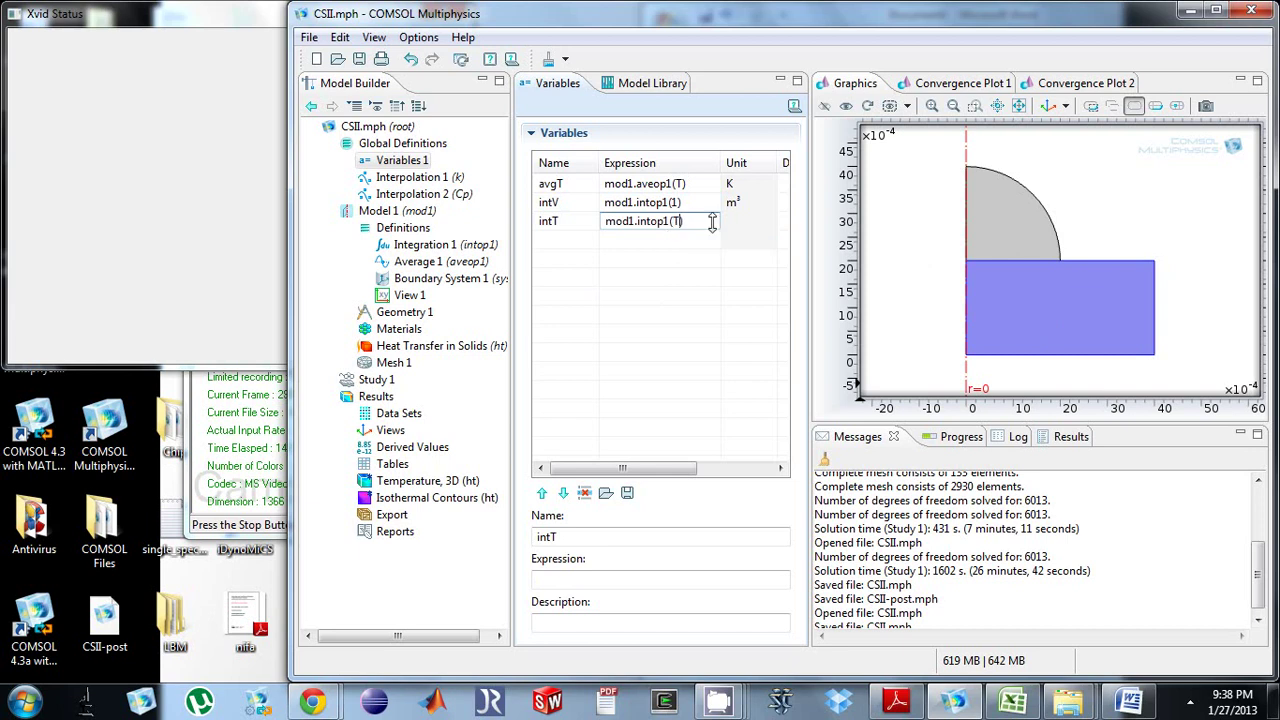
left_click(574, 238)
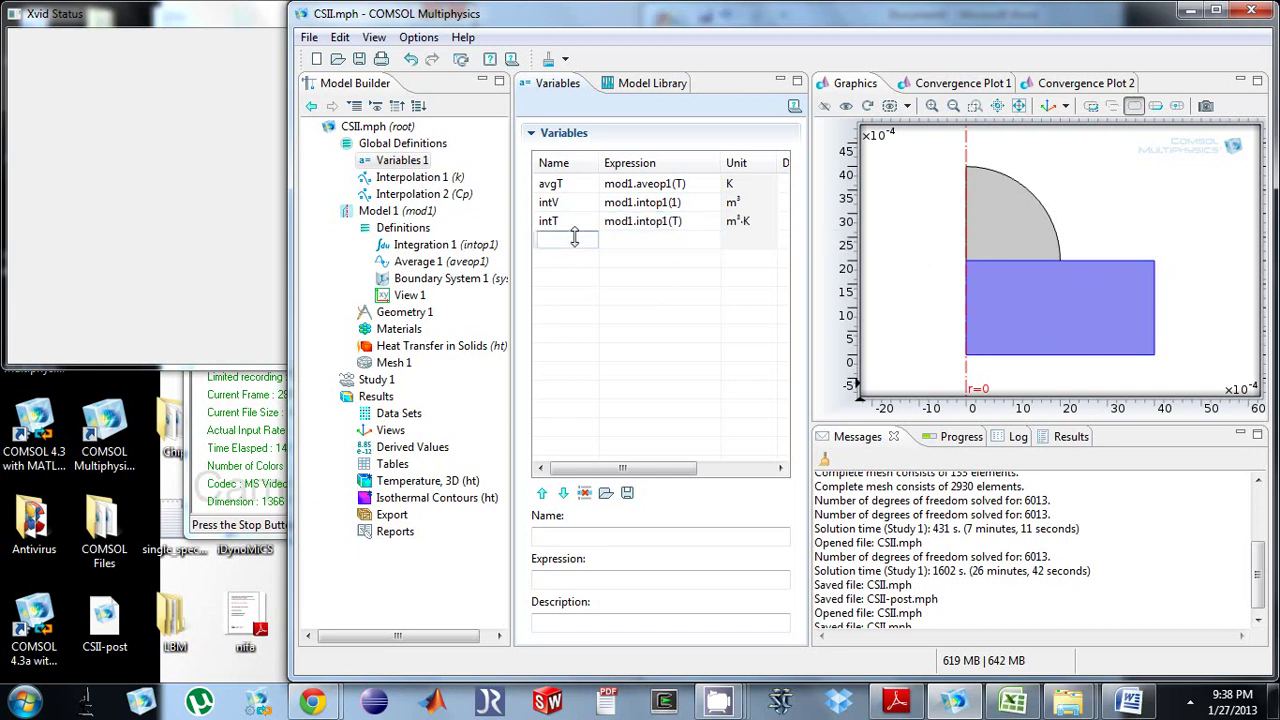
- Add variable avgintT defined as intT/intV
type("intT/intV")
key("Tab")
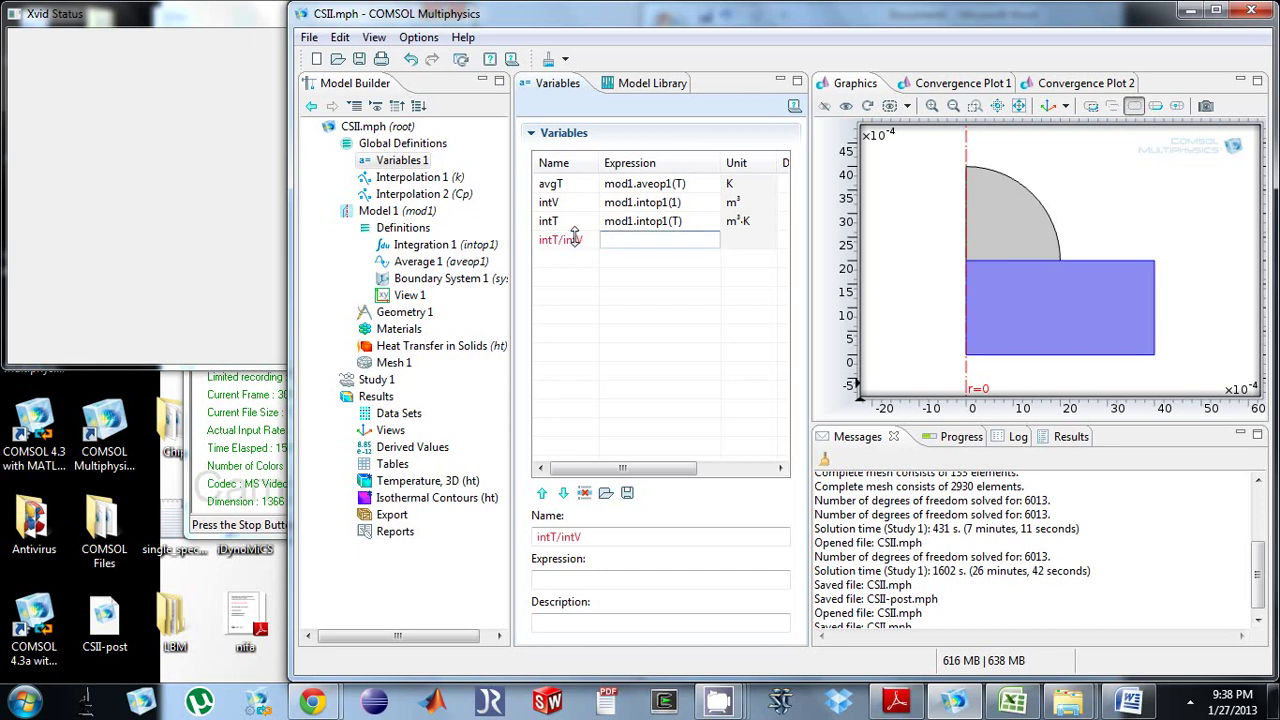
left_click(575, 238)
type("avgint")
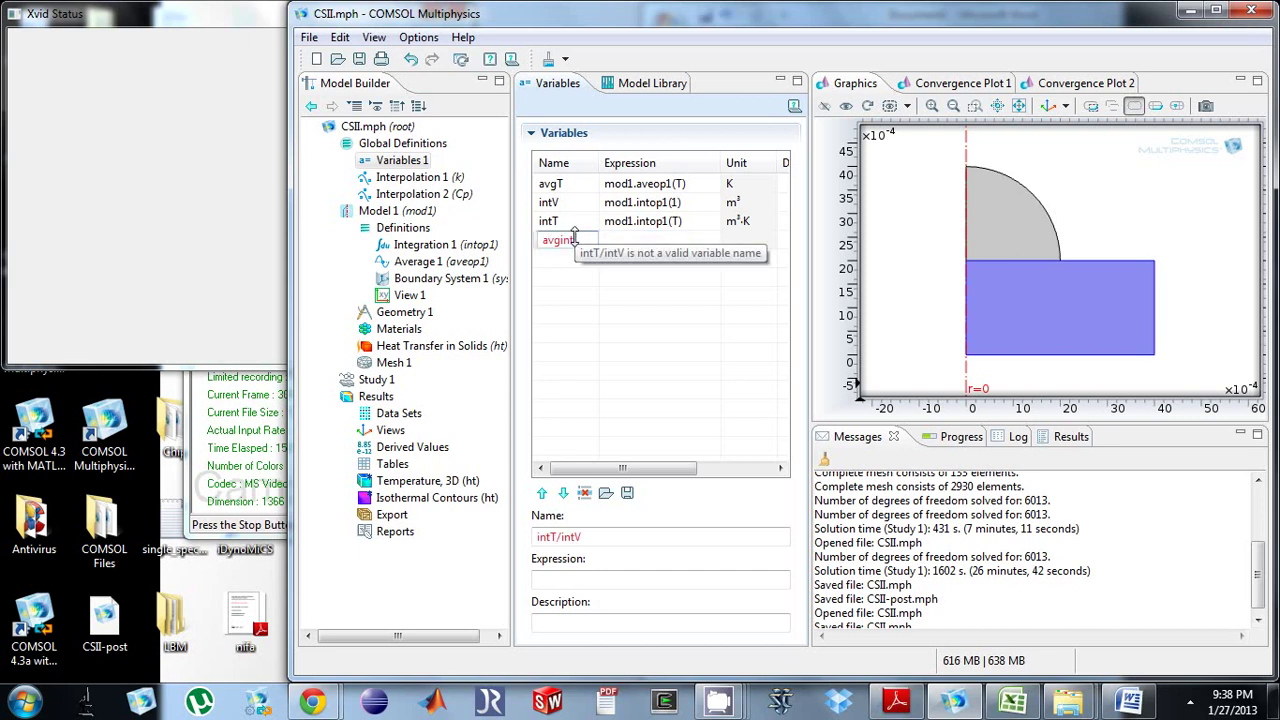
type("T")
key("Tab")
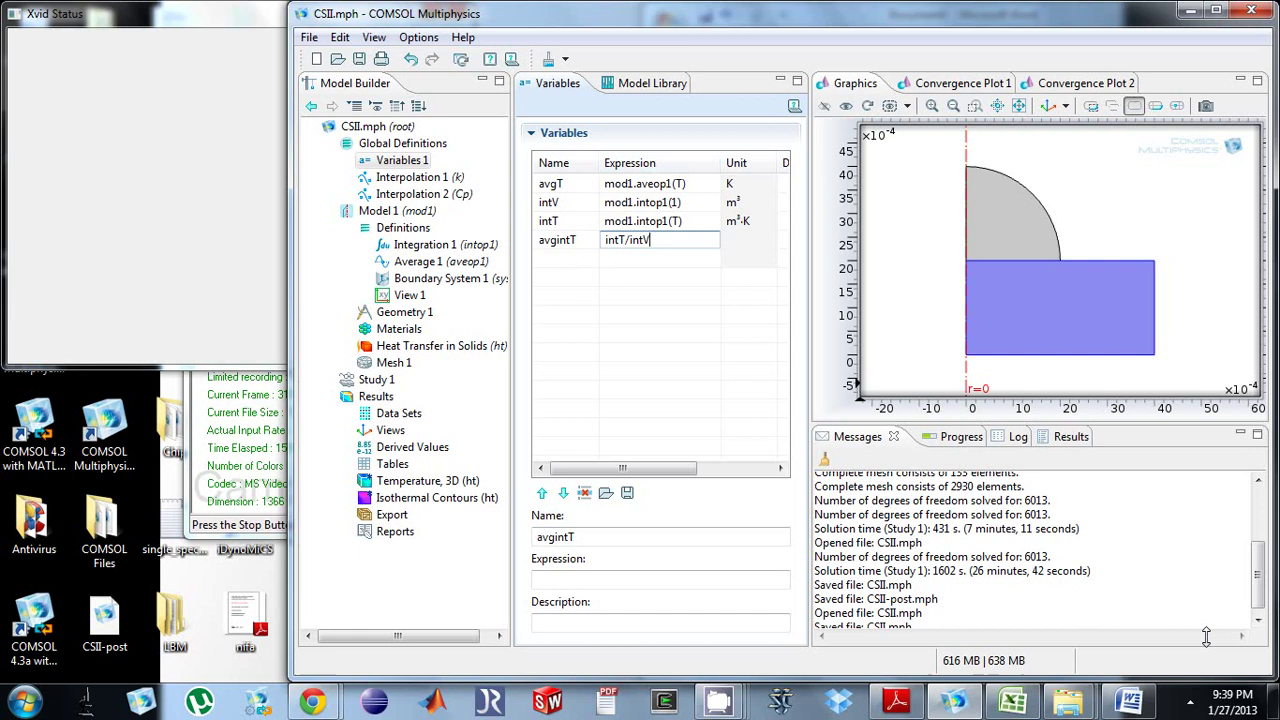
left_click(1130, 702)
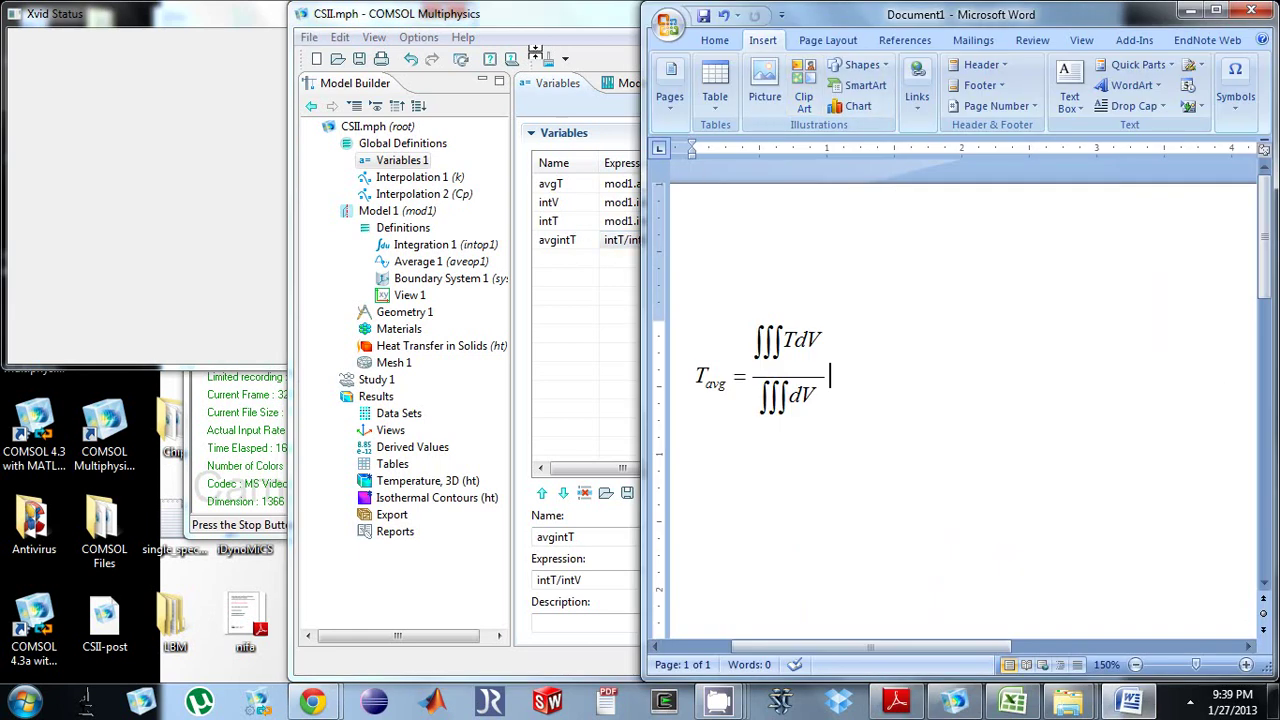
left_click(955, 702)
left_click_drag(1143, 14, 938, 14)
left_click(1095, 22)
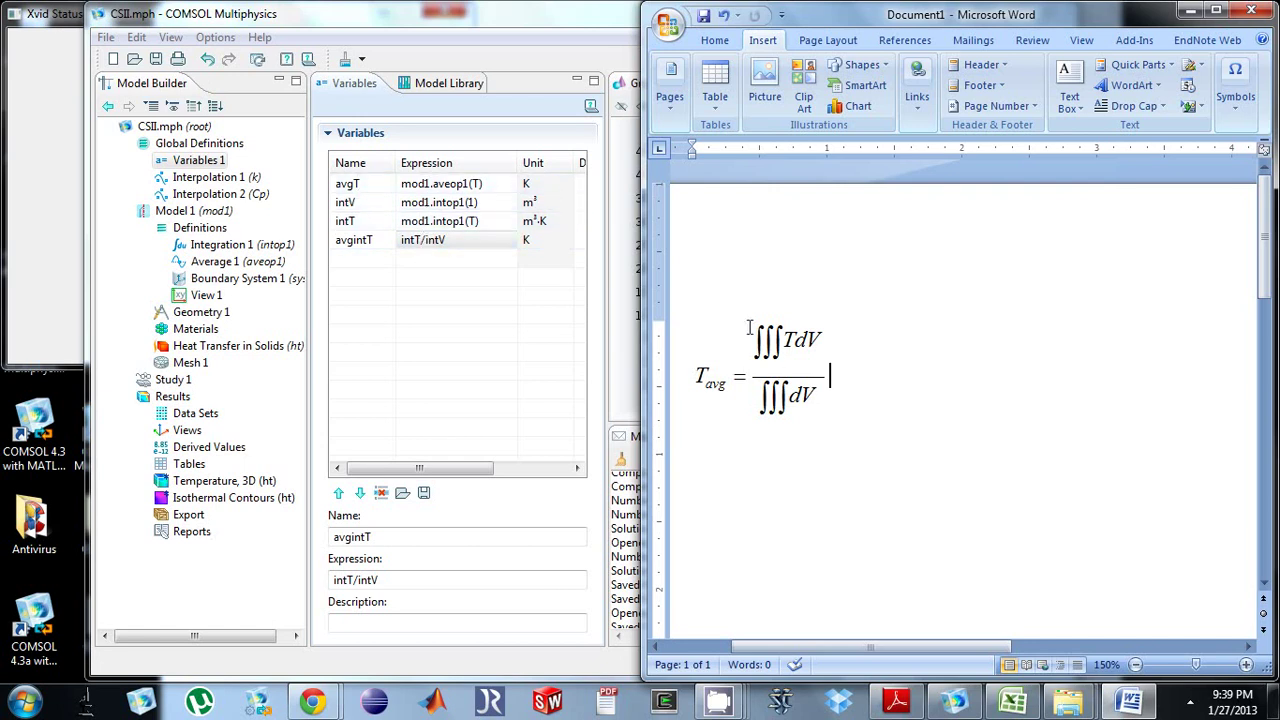
left_click(528, 18)
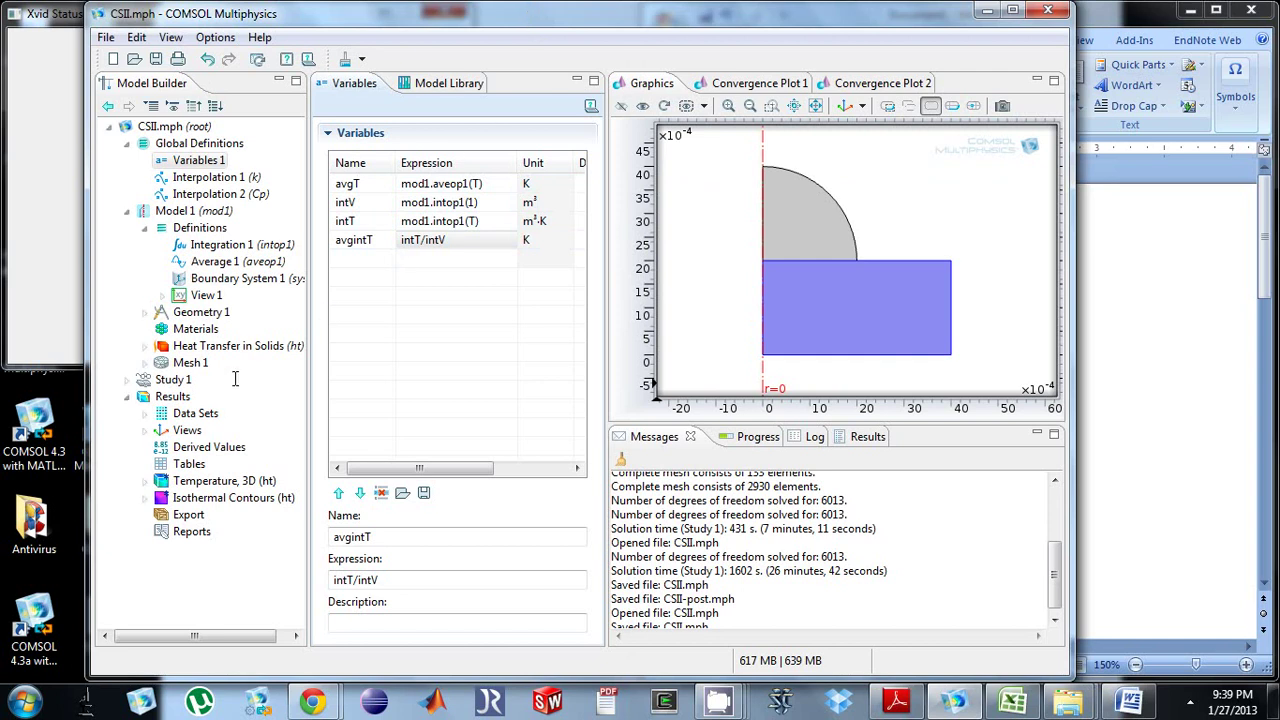
- Recompute Study 1, follow the solver progress, and open the screen recorder's options
right_click(173, 381)
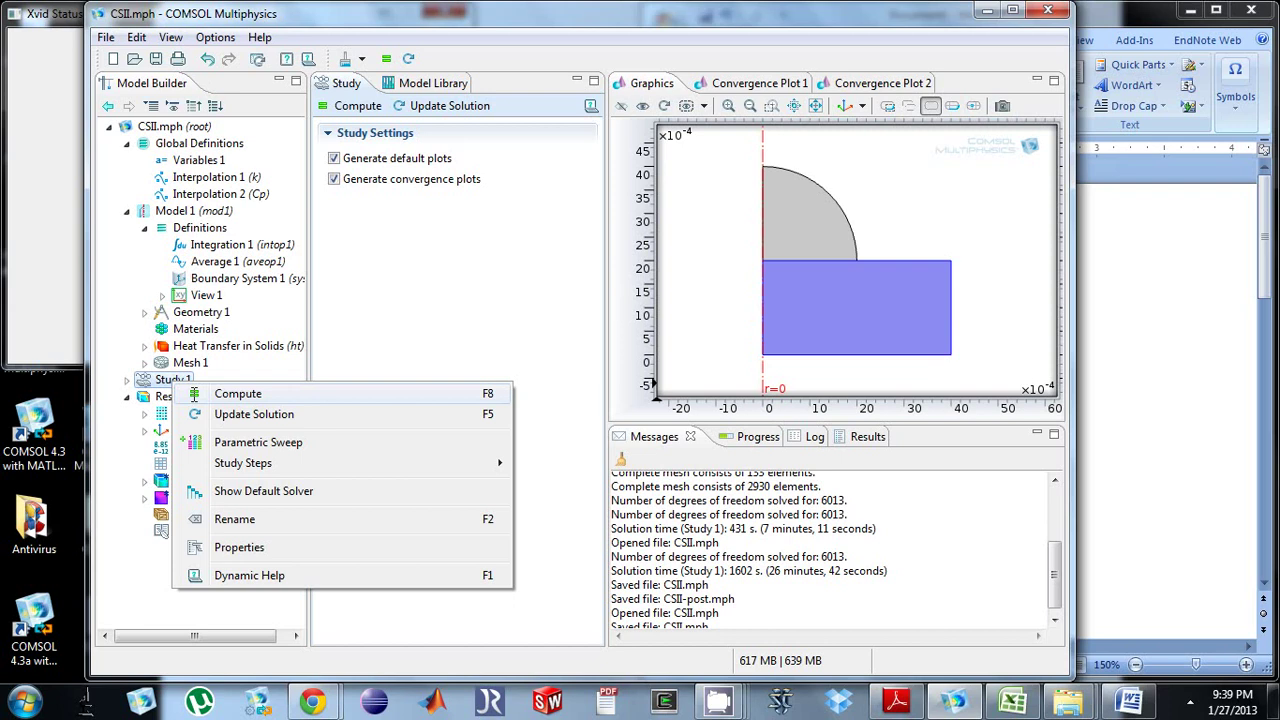
left_click(238, 393)
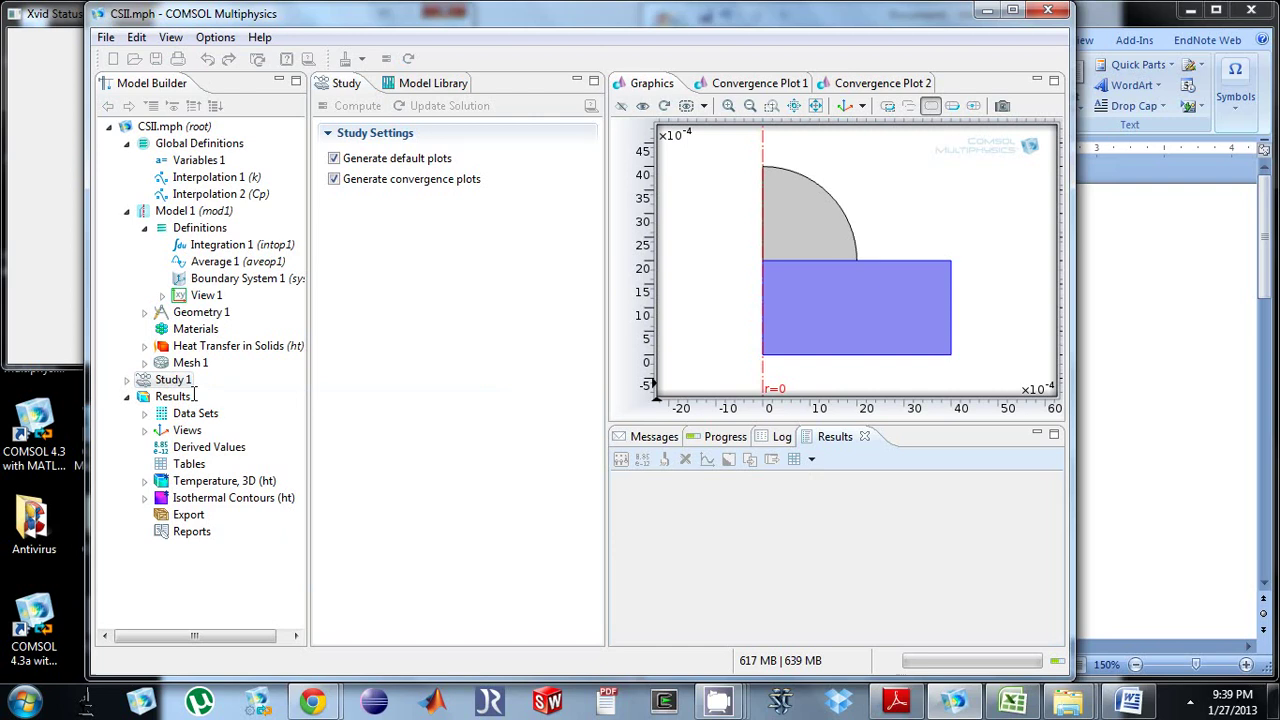
left_click(716, 437)
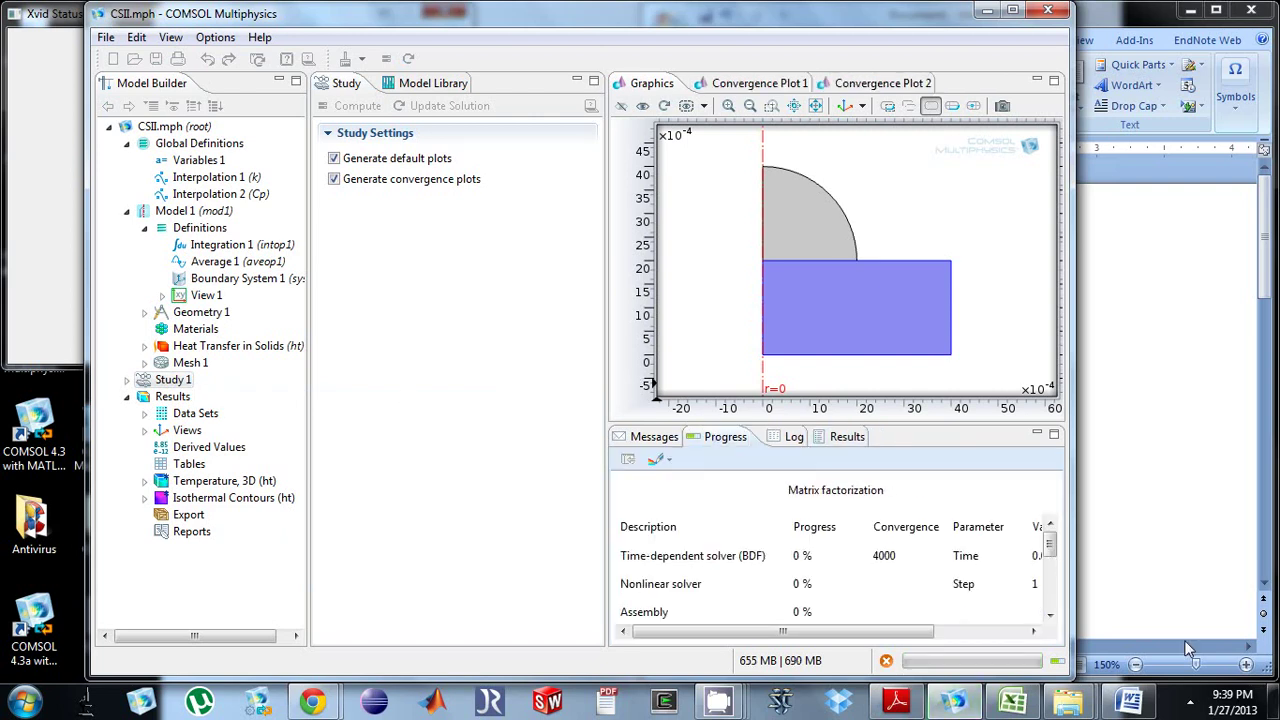
left_click(1190, 700)
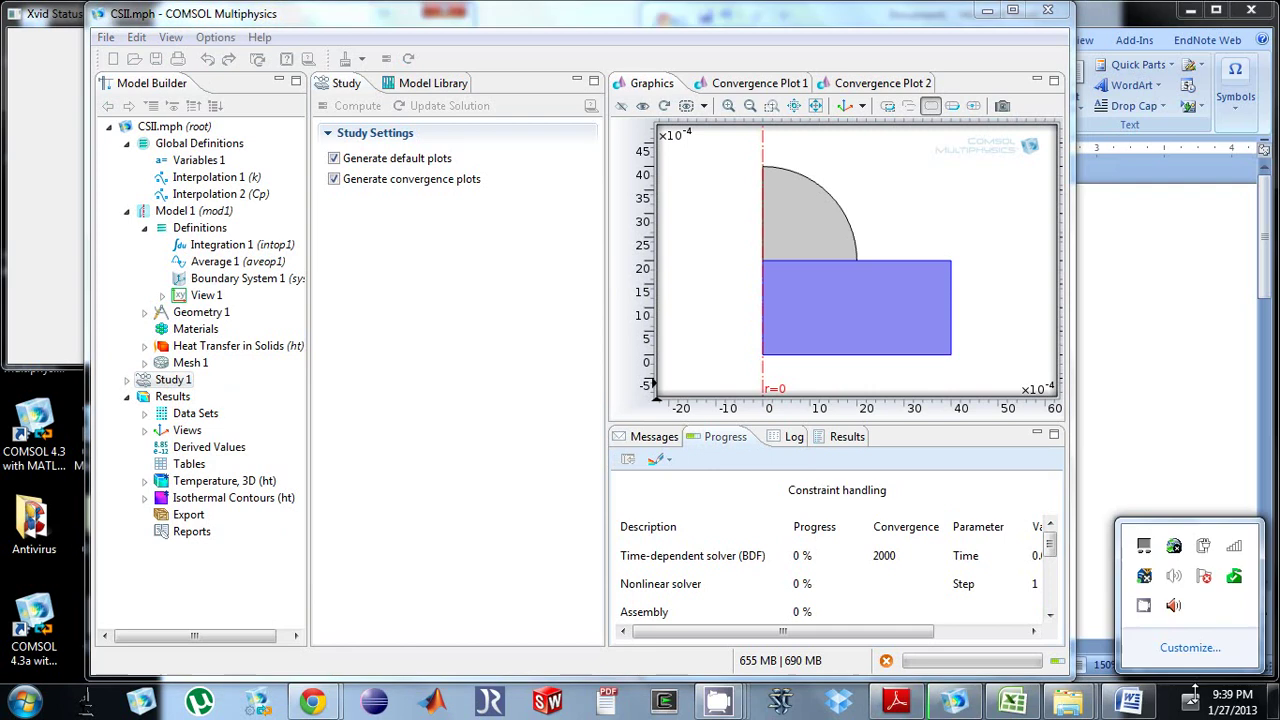
right_click(1174, 575)
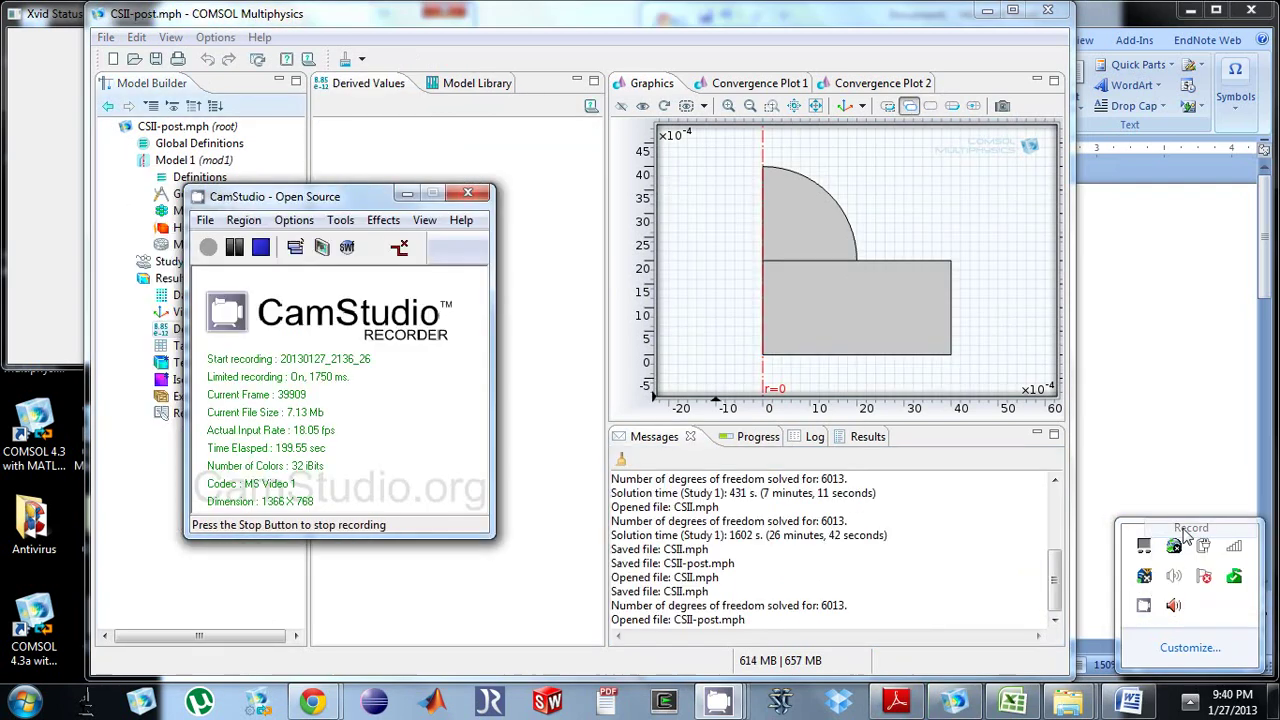
- Hide the screen recorder and open Variables 1 under Global Definitions in CSII-post.mph
left_click(1183, 532)
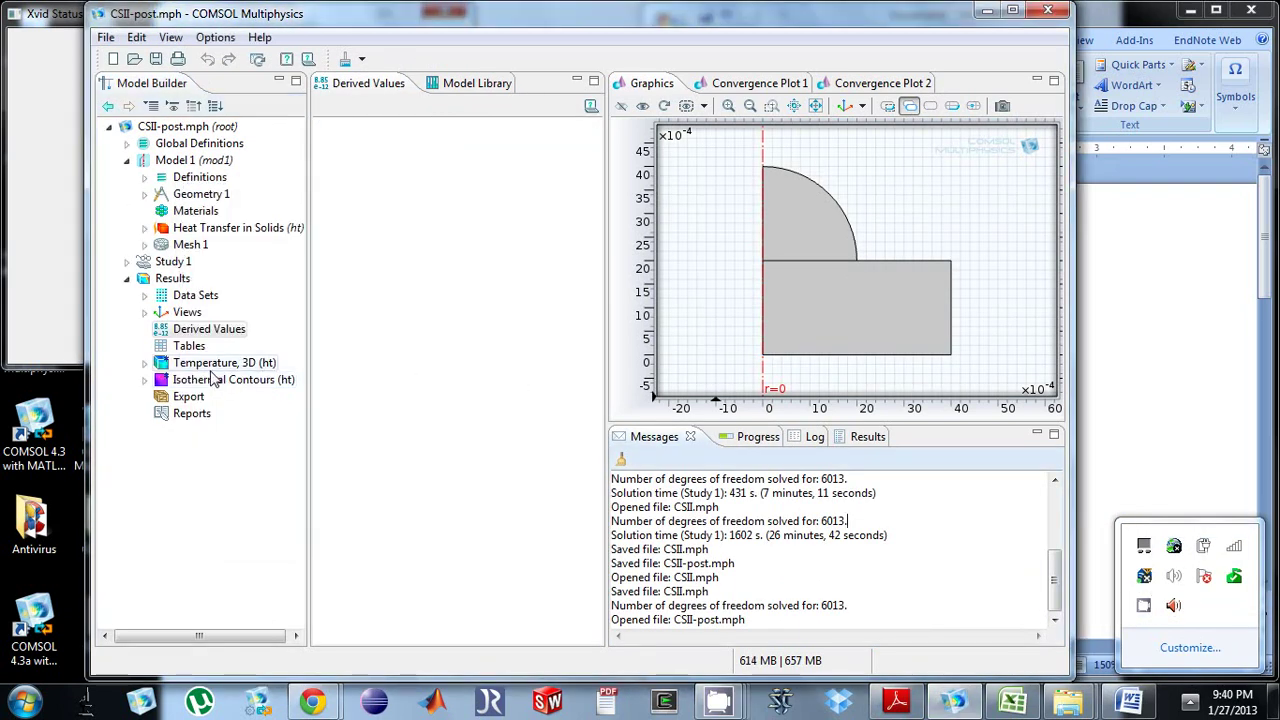
left_click(145, 295)
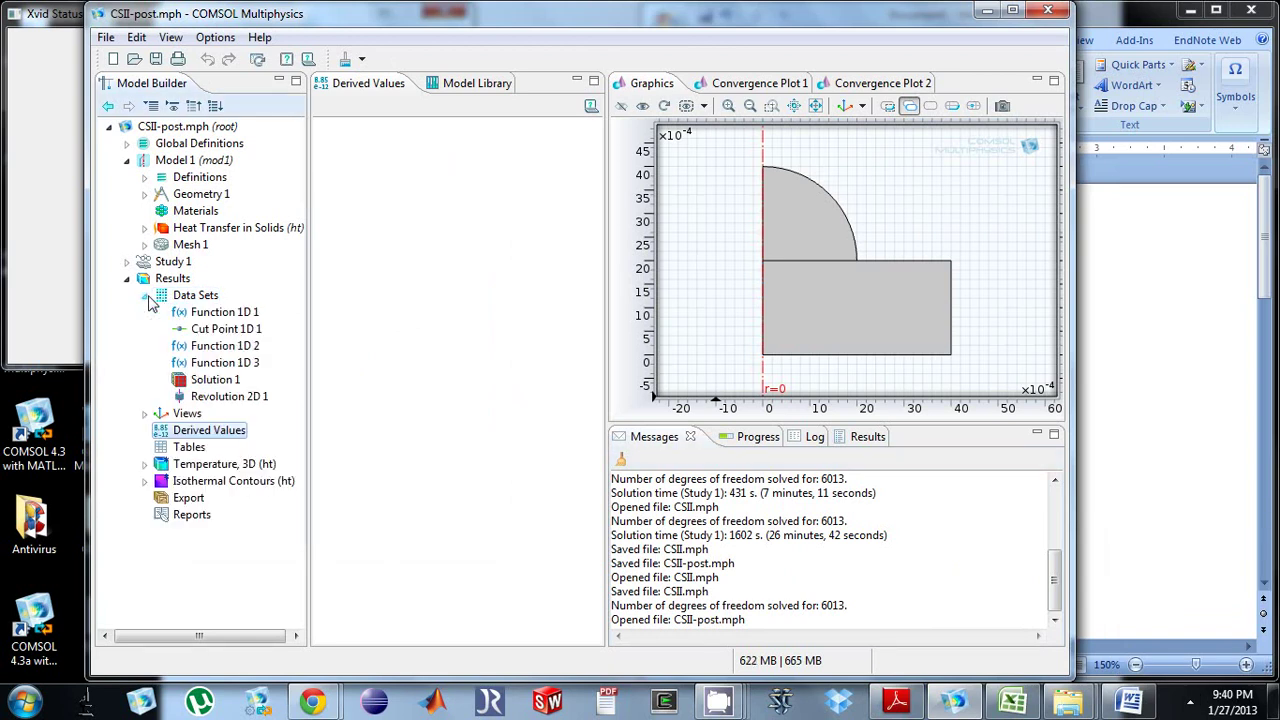
left_click(145, 295)
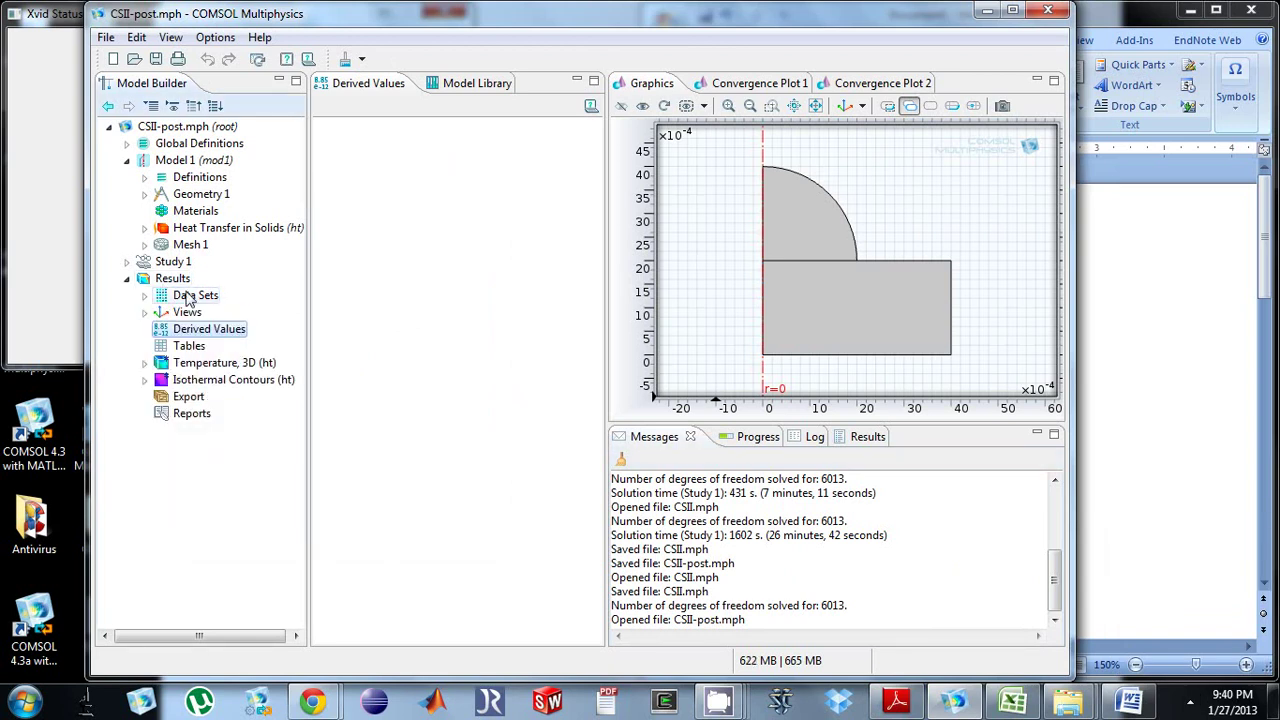
left_click(127, 143)
left_click(197, 160)
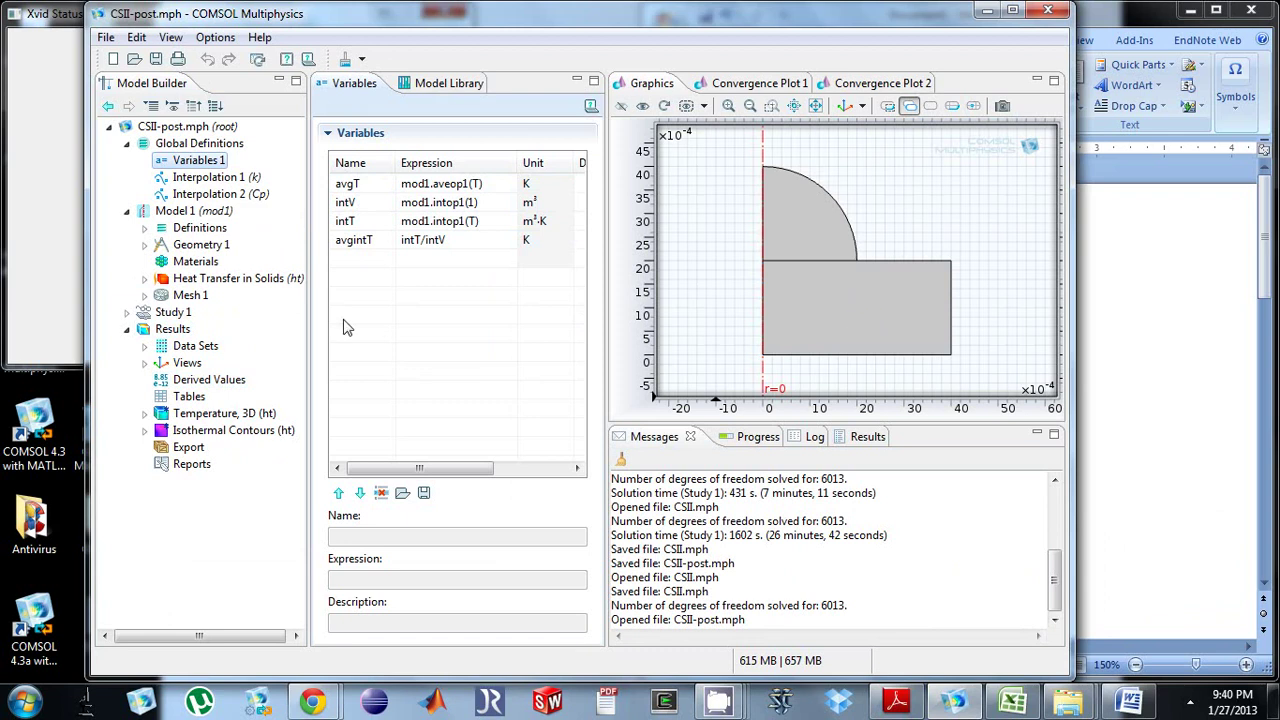
- Add 1D Plot Group 3 containing a Global plot
right_click(172, 329)
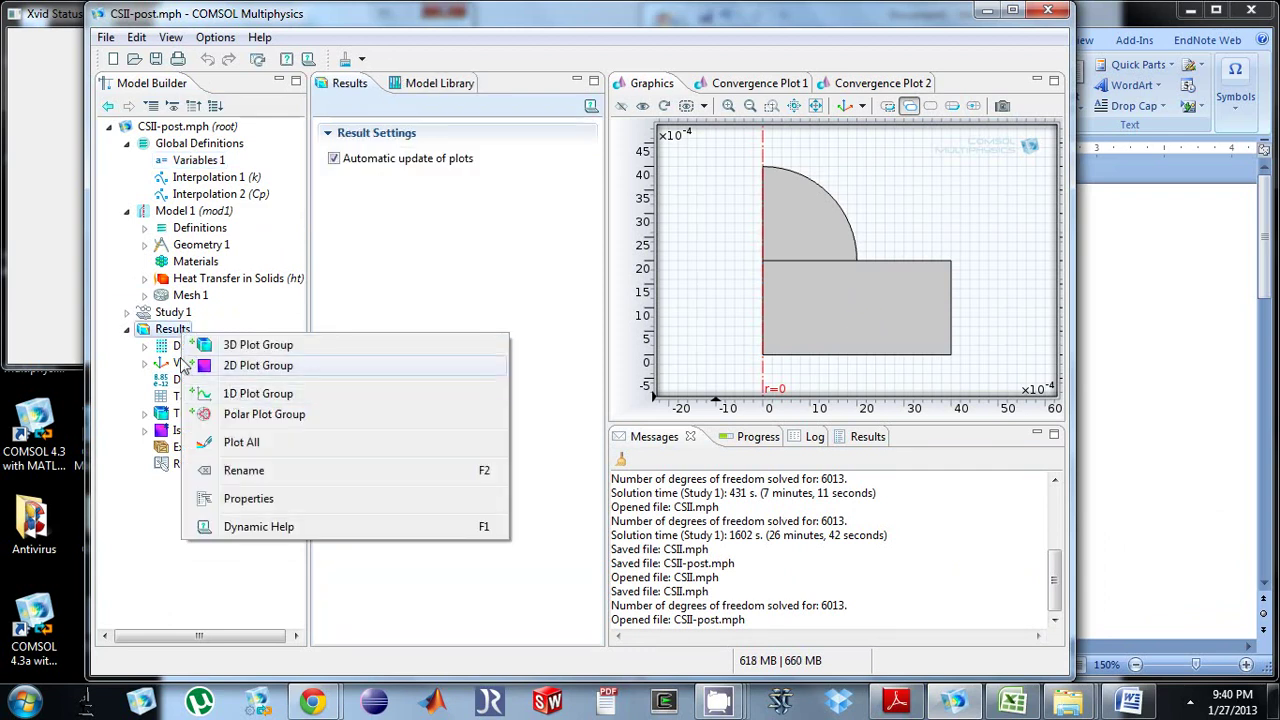
left_click(260, 394)
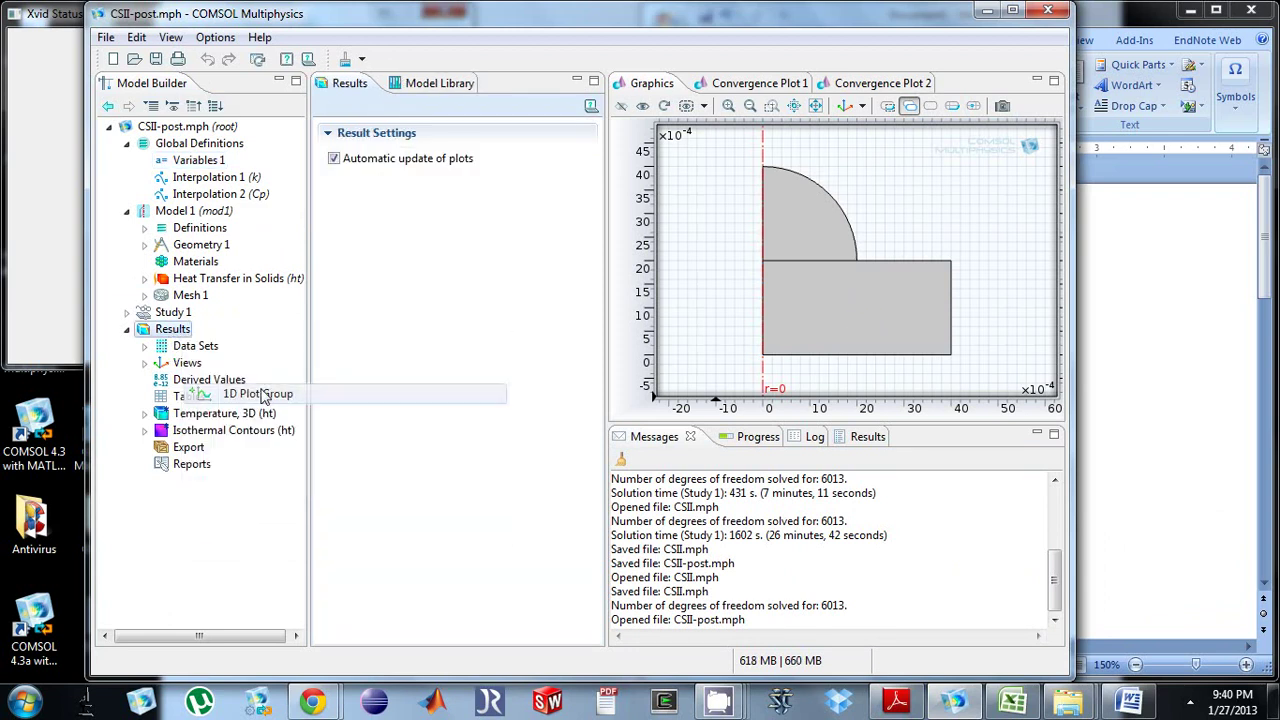
right_click(198, 452)
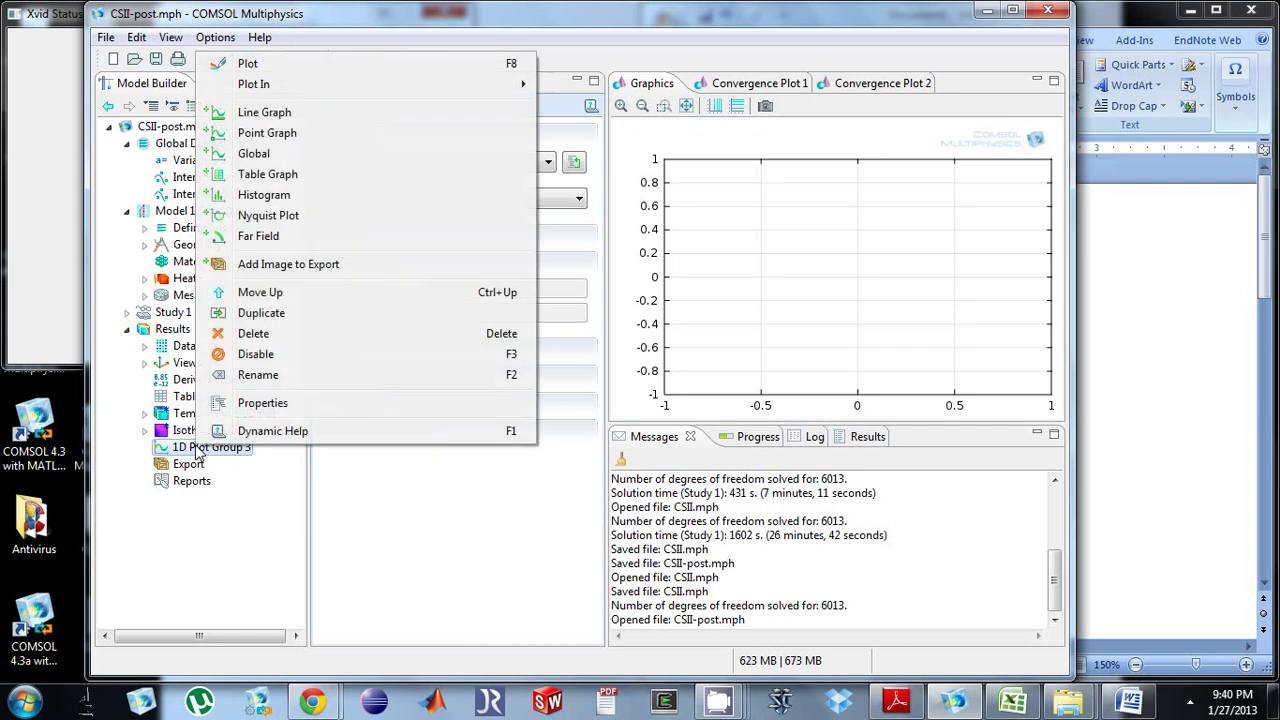
left_click(279, 161)
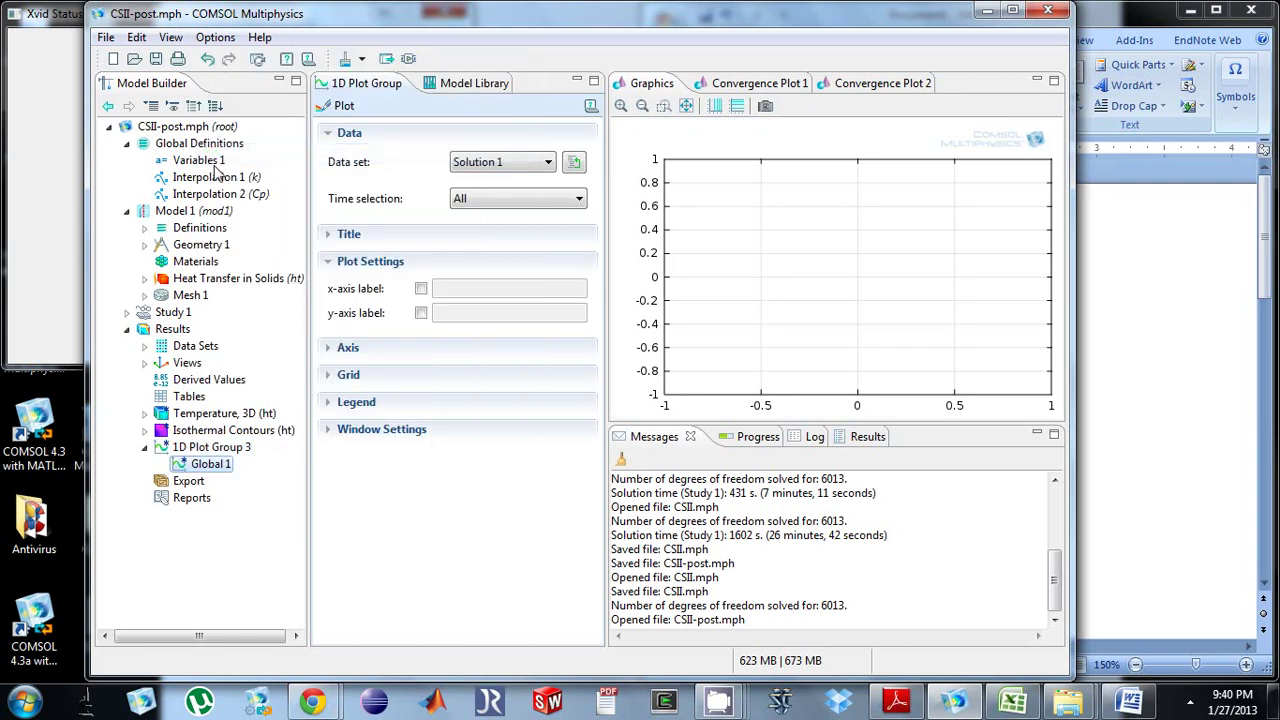
- Plot avgT and avgintT together over time, then show the T_avg equation in Word
left_click(362, 266)
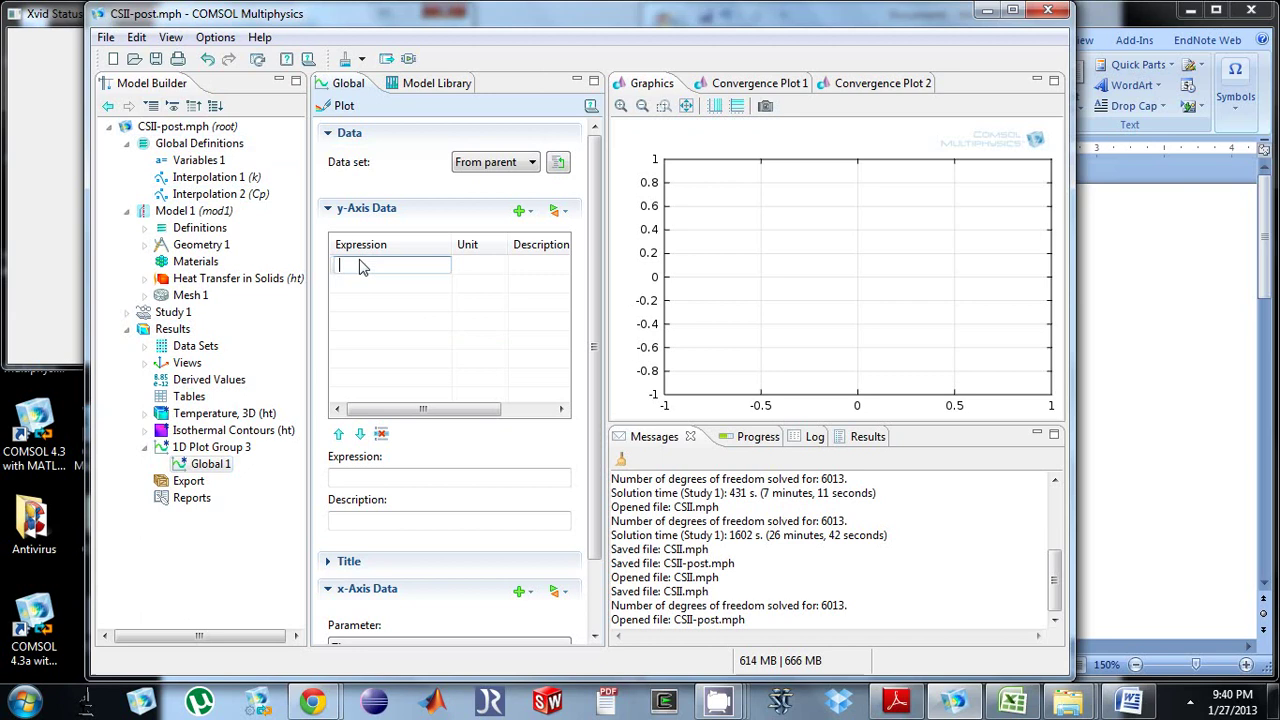
type("avgT")
key("Return")
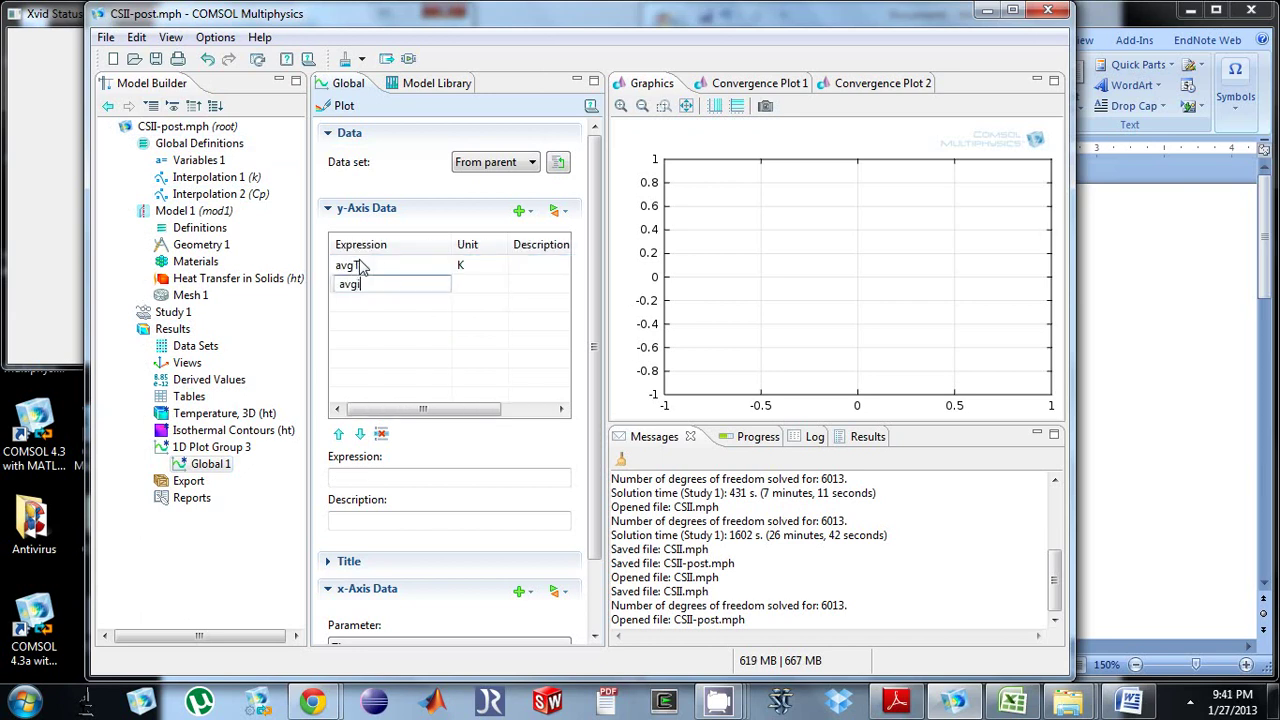
type("avgintT")
left_click(340, 106)
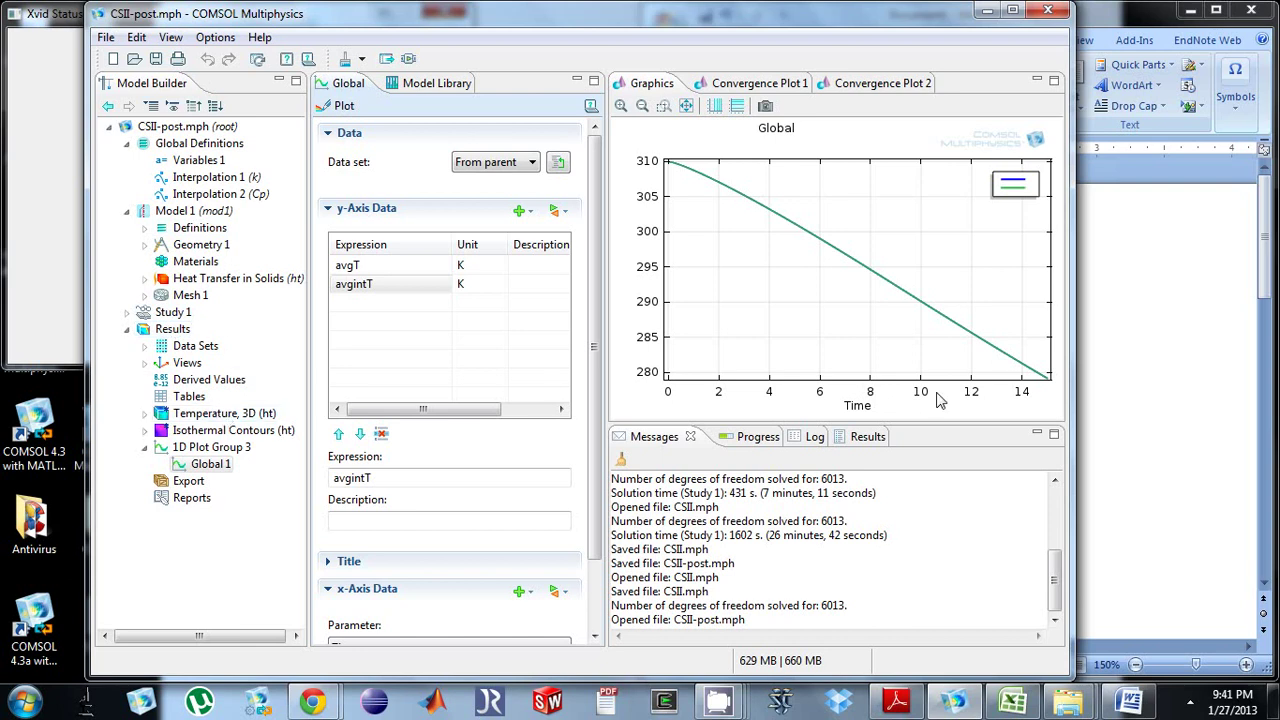
left_click(1152, 330)
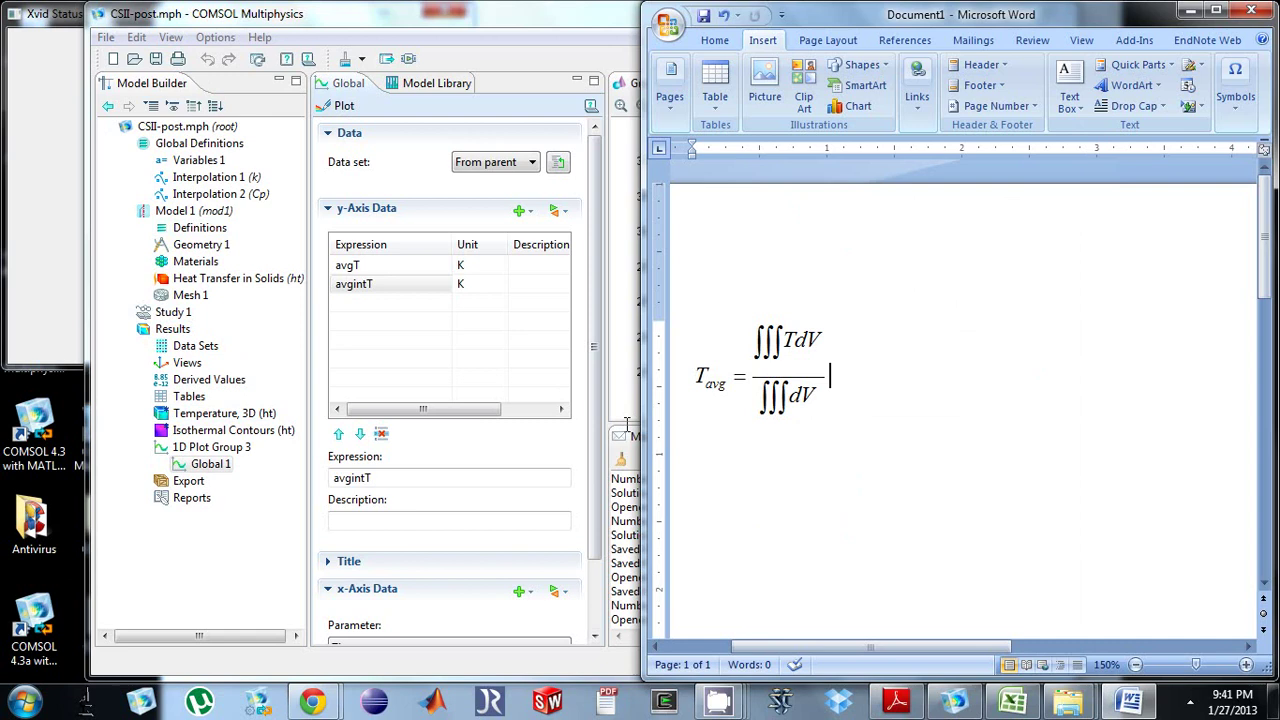
- Commit =PI()*0.002*(0.004^2) in Excel cell A1, giving 1.00531E-07, and minimize Excel
left_click(1013, 703)
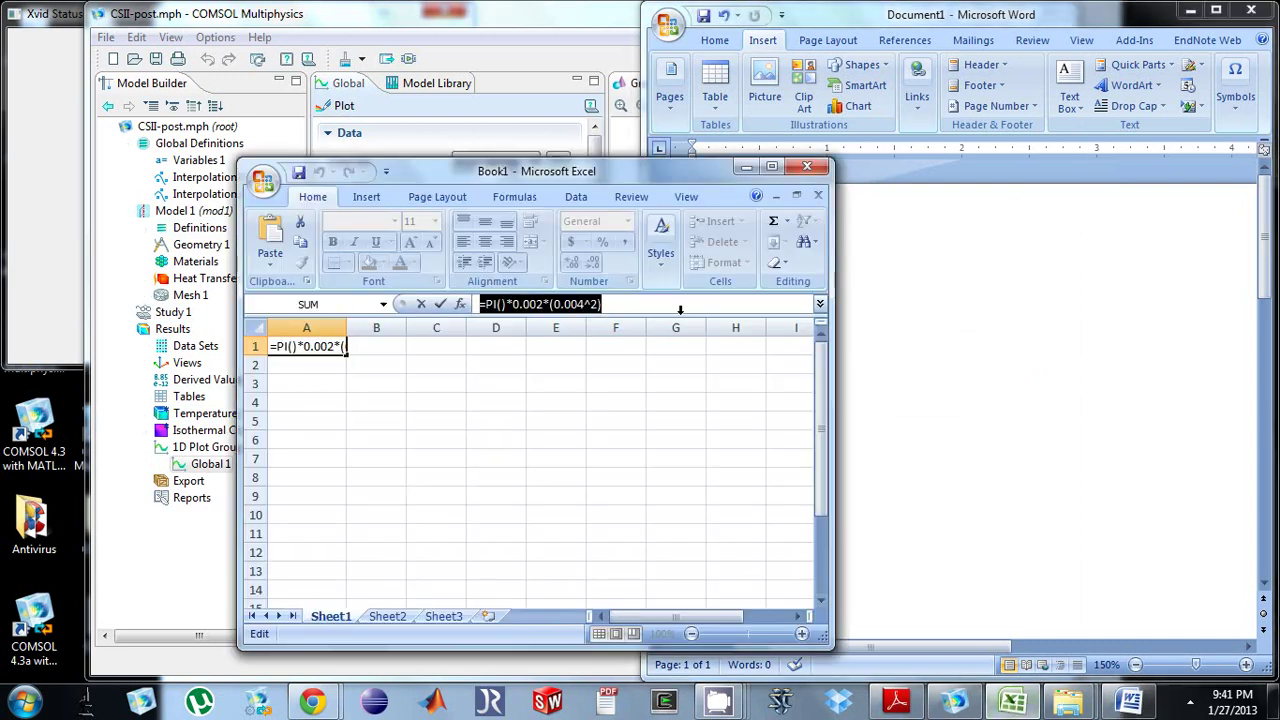
key("Return")
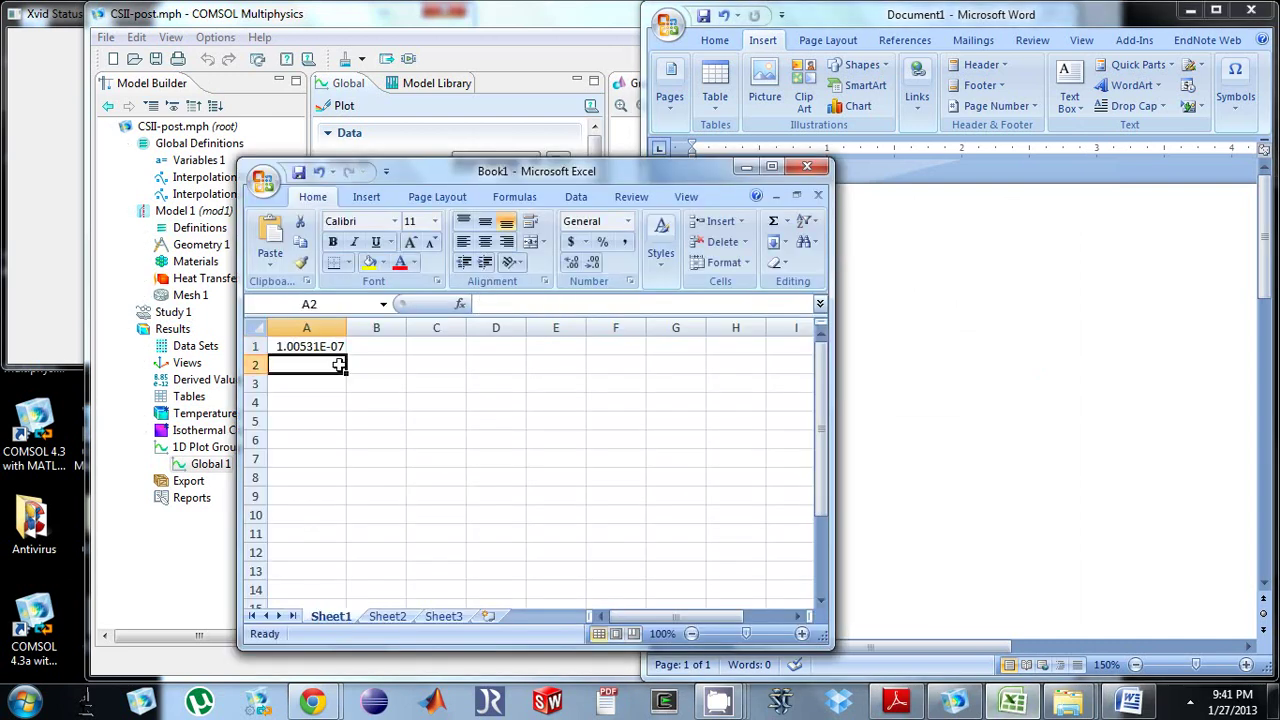
left_click(746, 170)
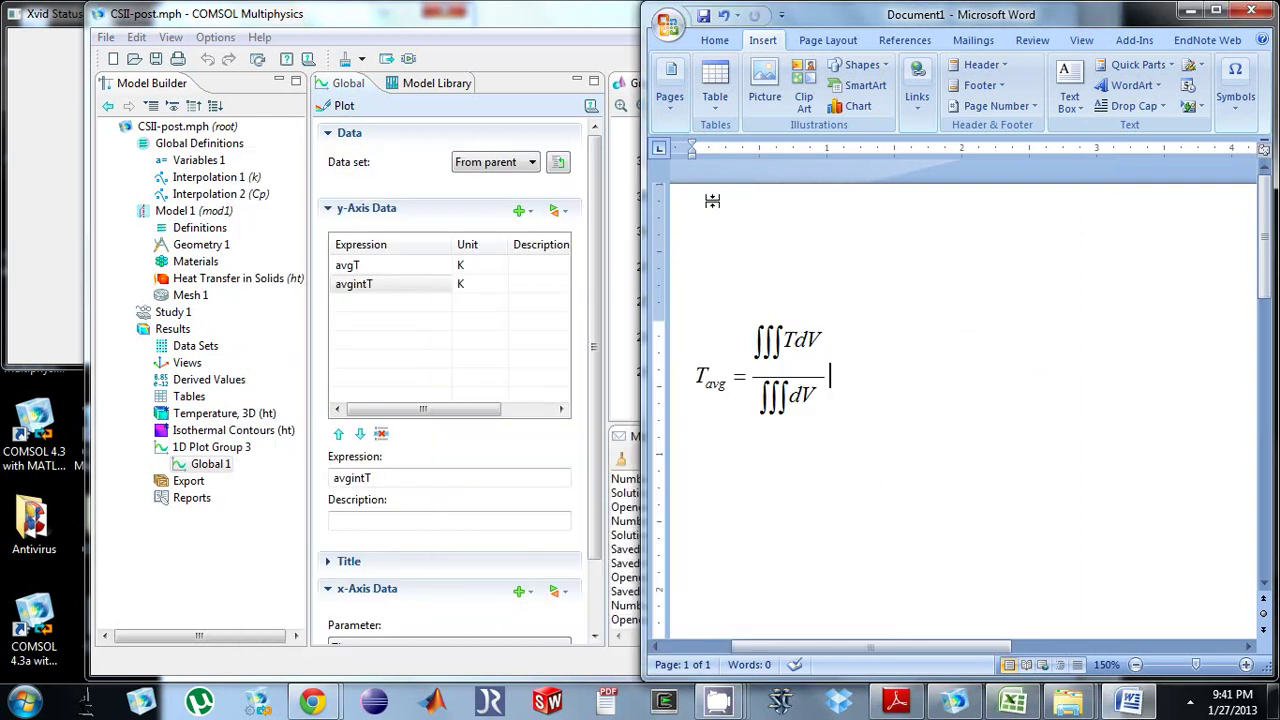
- Create 1D Plot Group 4 with a Global plot of intV over time
right_click(172, 333)
left_click(233, 390)
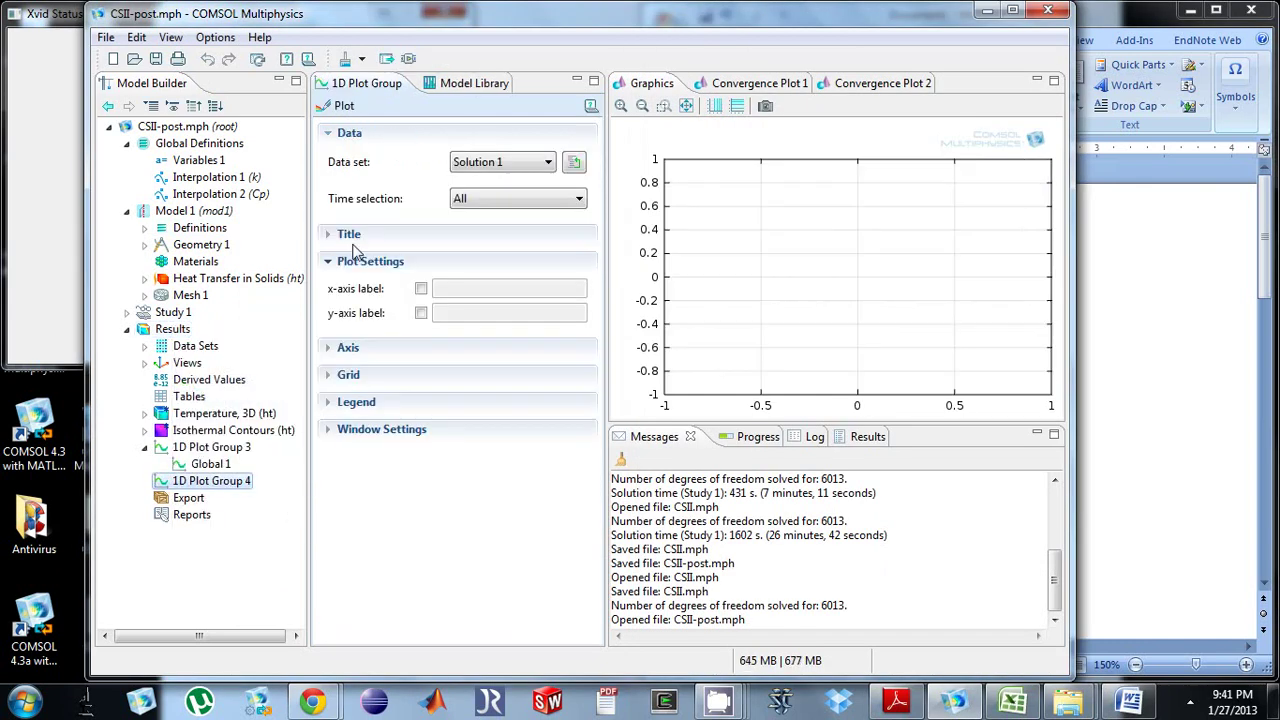
right_click(218, 486)
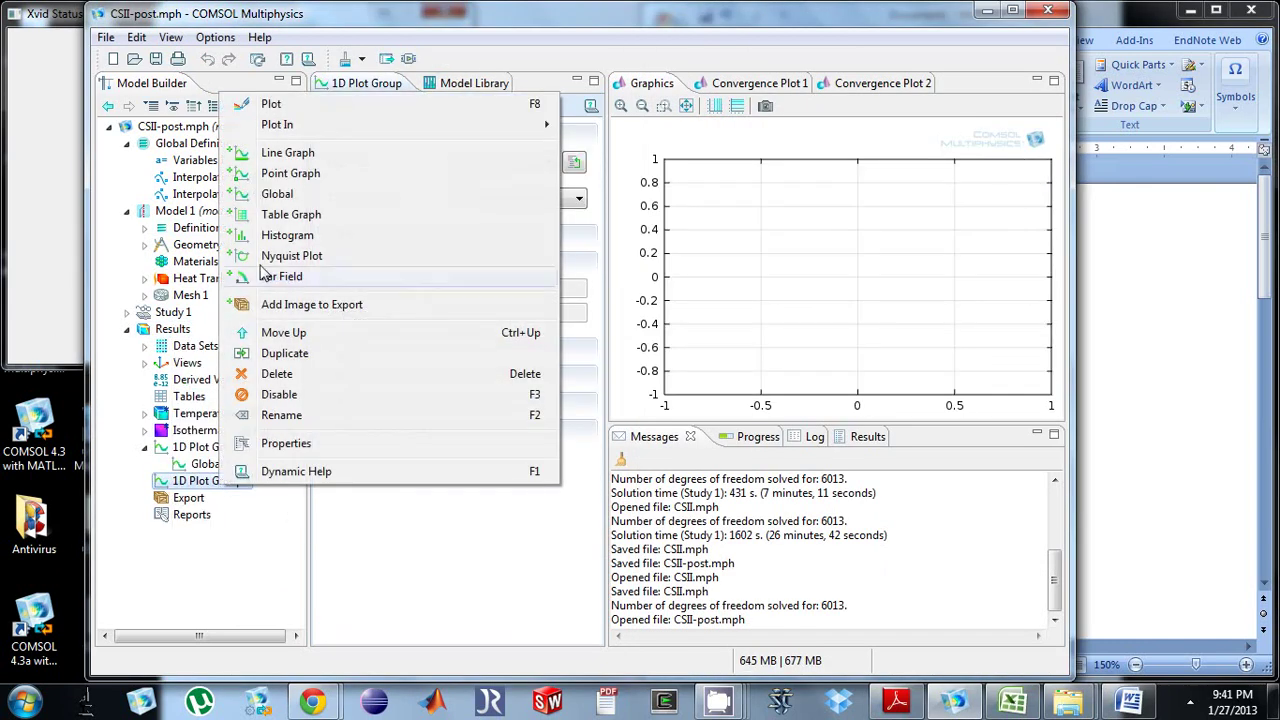
left_click(277, 194)
left_click(377, 266)
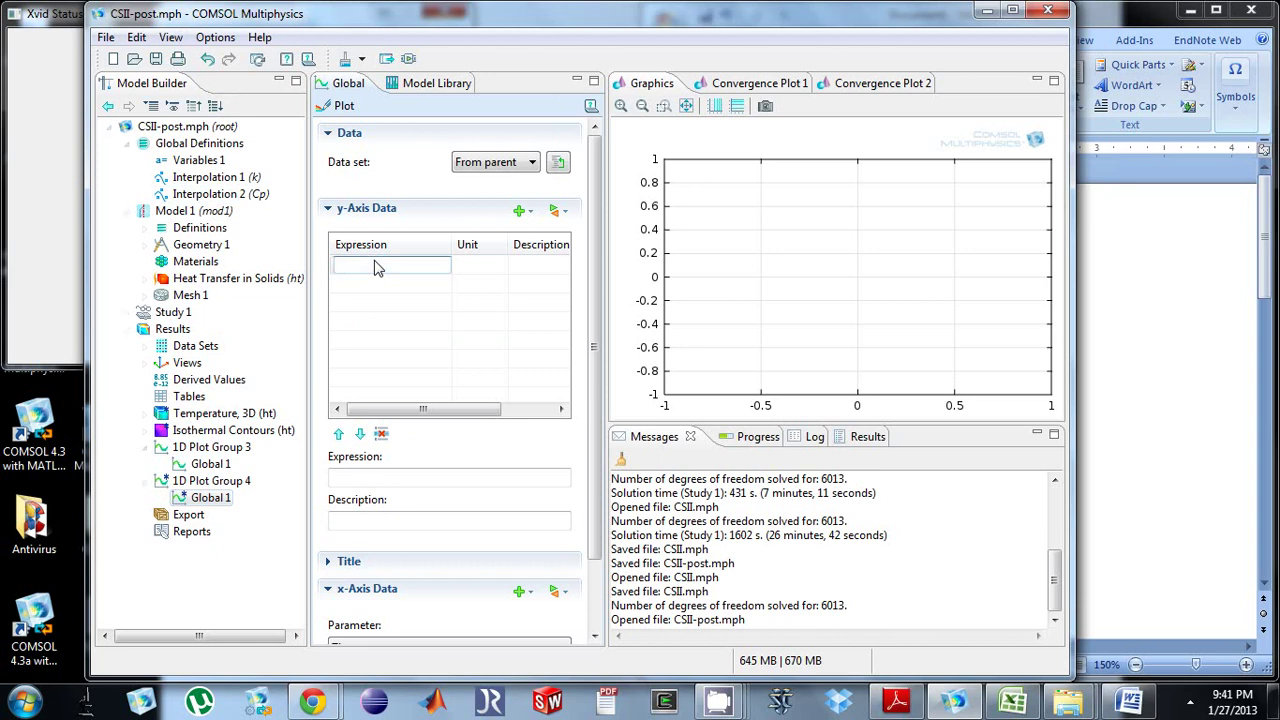
type("intV")
left_click(338, 107)
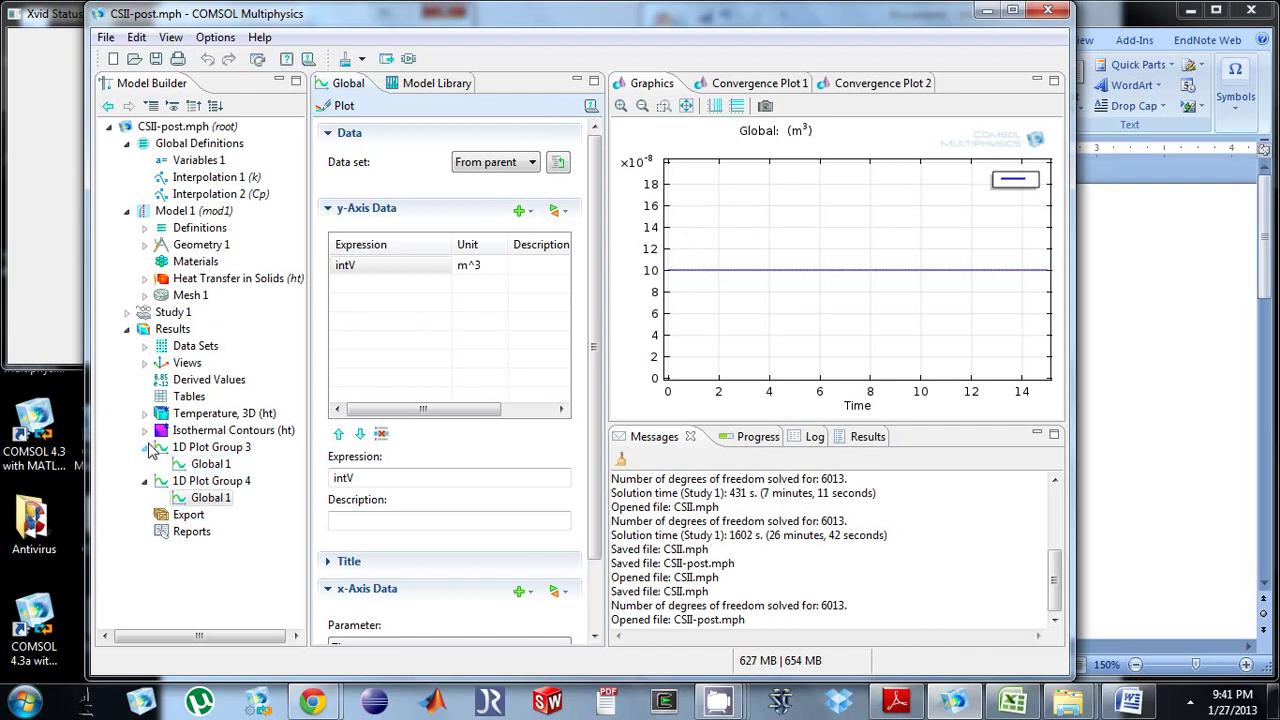
- Add a Surface Average derived value restricted to domain 1, removing the upper domain
right_click(180, 385)
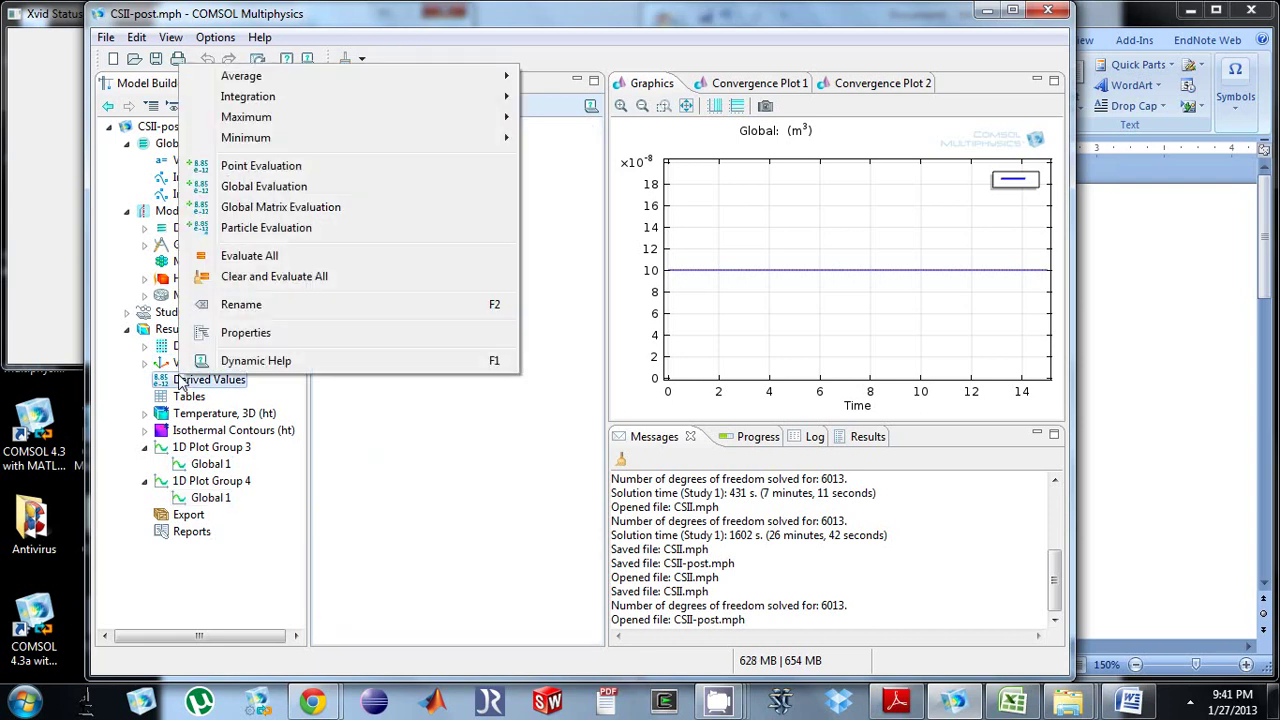
mouse_move(290, 76)
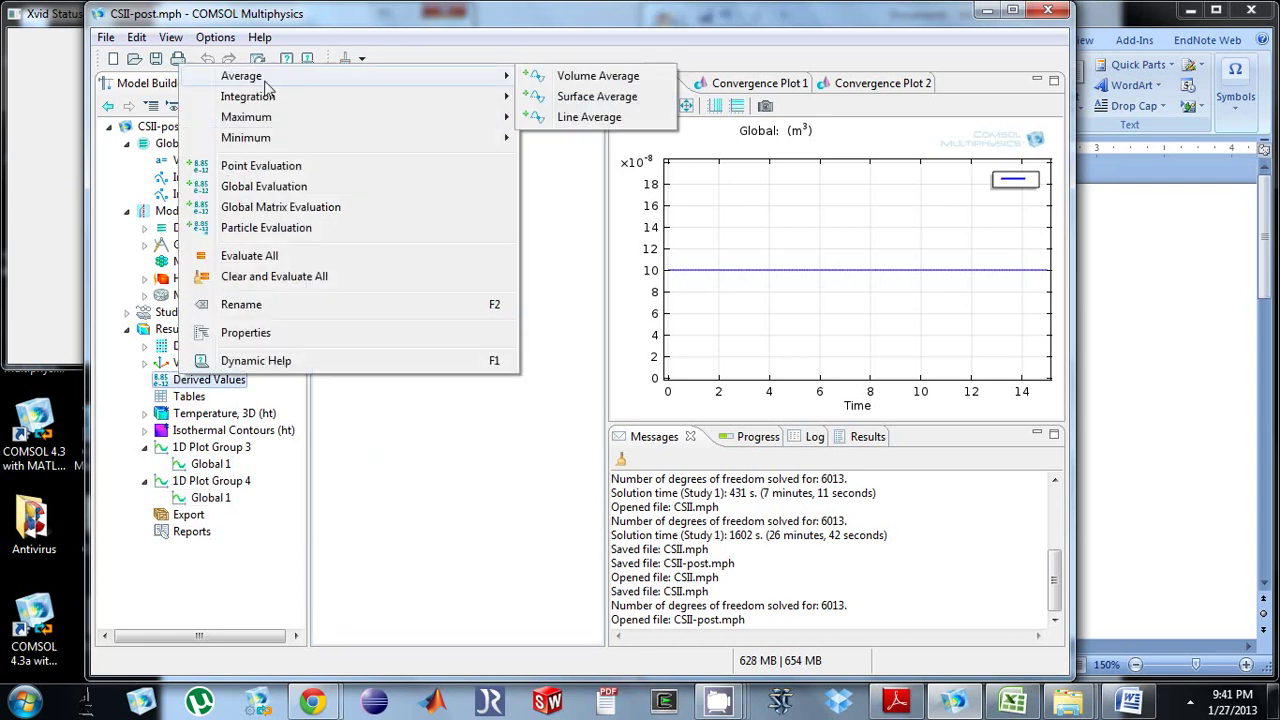
left_click(596, 97)
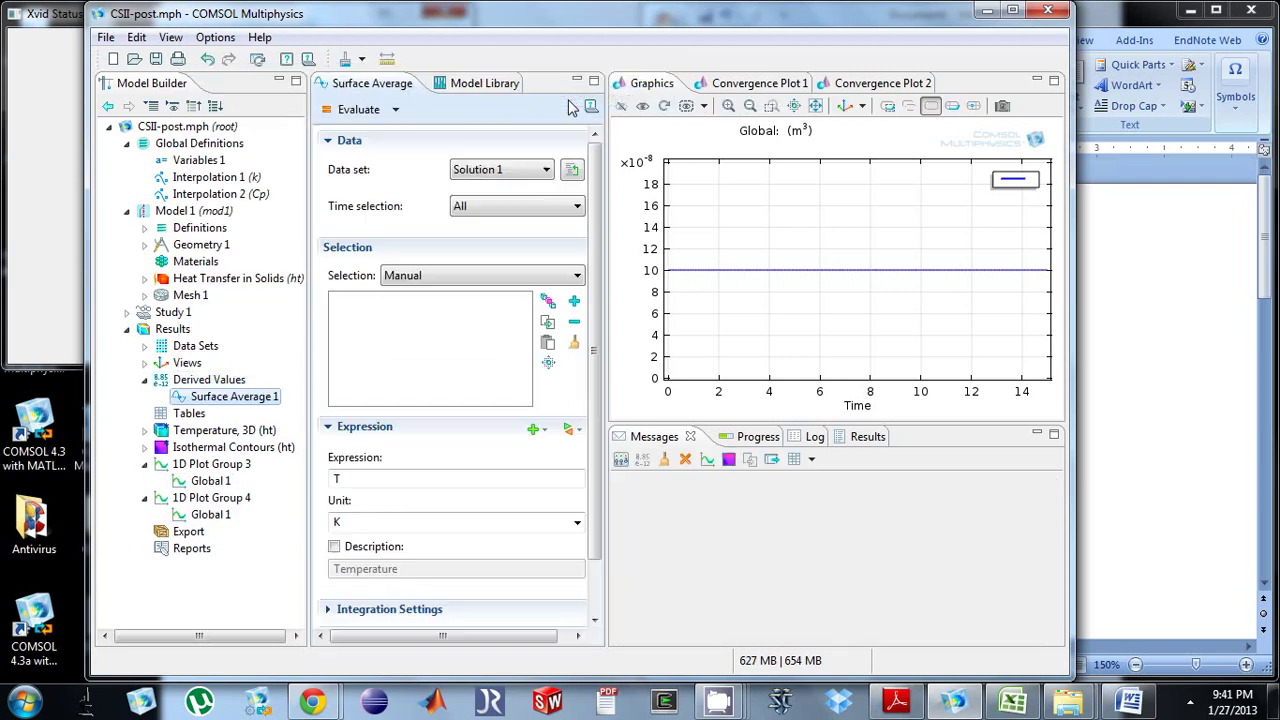
left_click(445, 276)
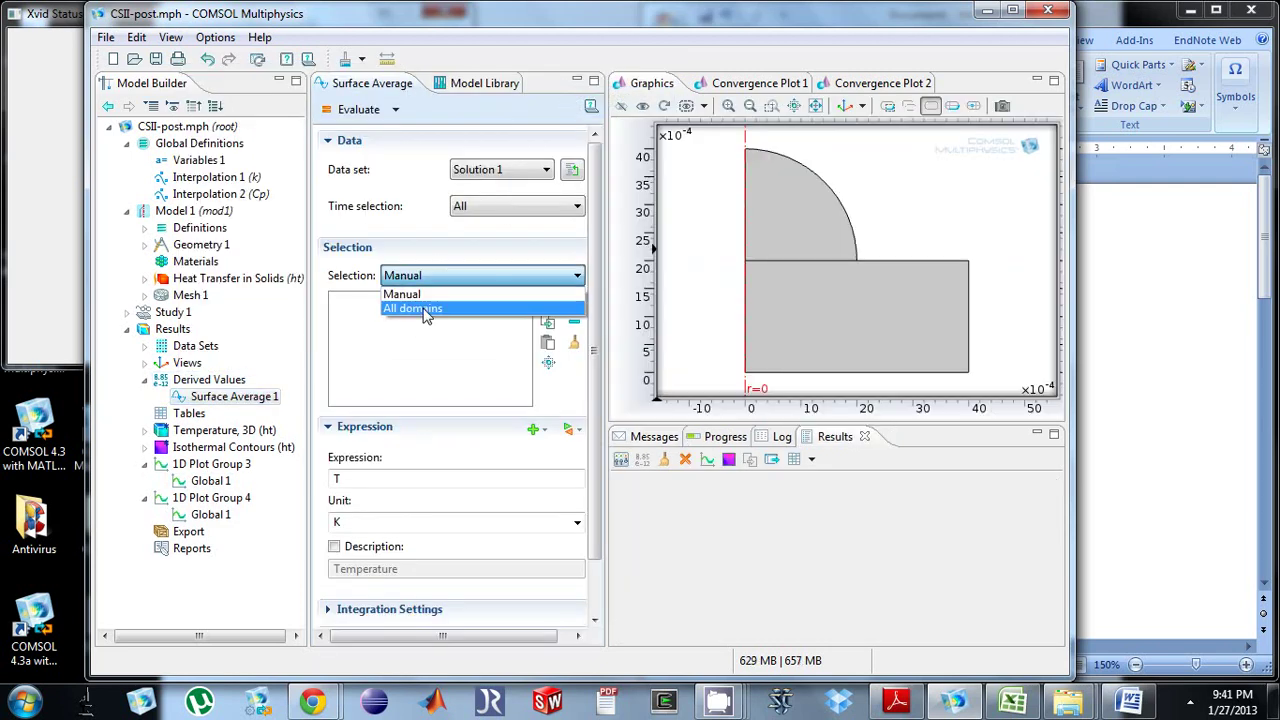
left_click(428, 310)
left_click(414, 300)
left_click(388, 315)
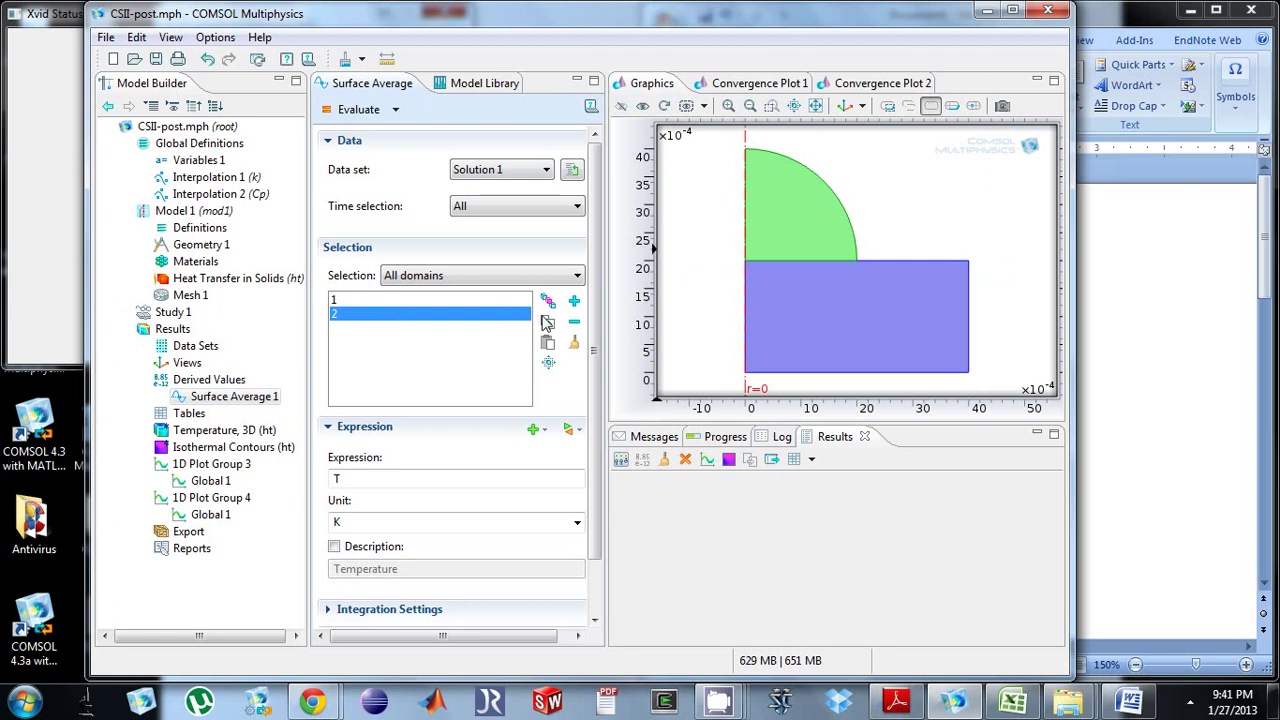
left_click(574, 321)
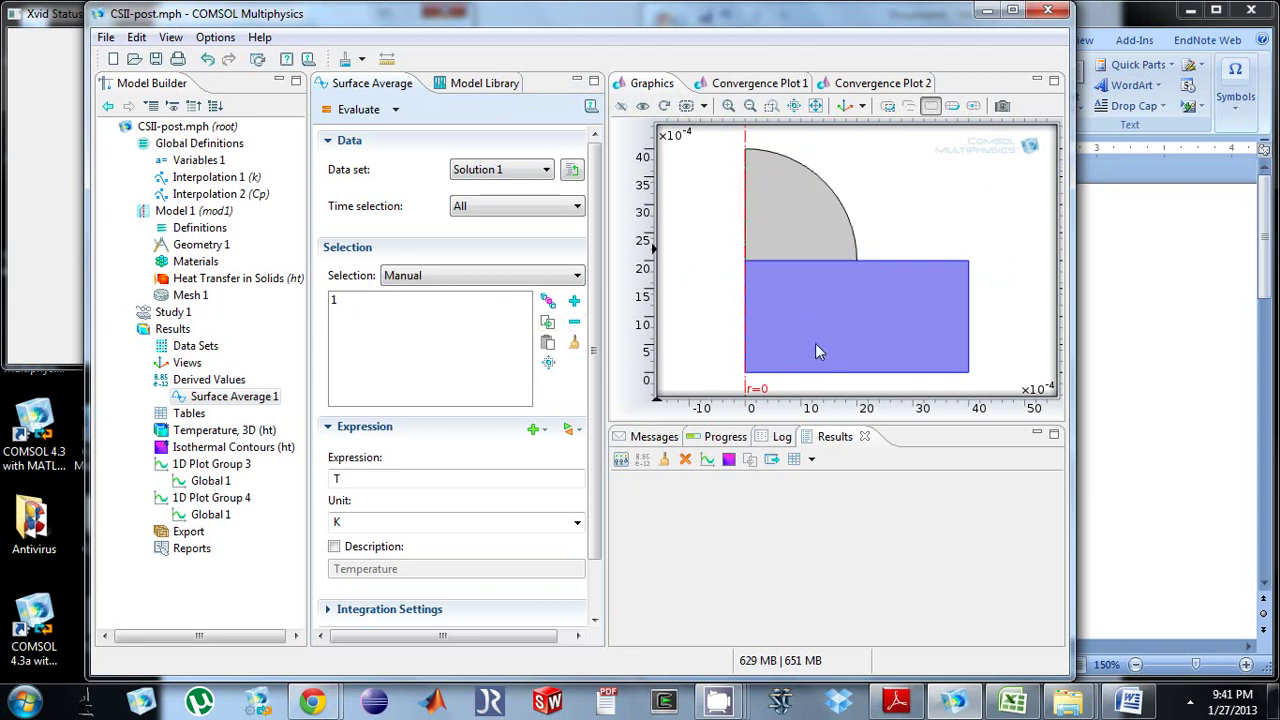
- Enable Compute volume integral, evaluate the average temperature, and view the results in Table 1
scroll(393, 425, "down", 2)
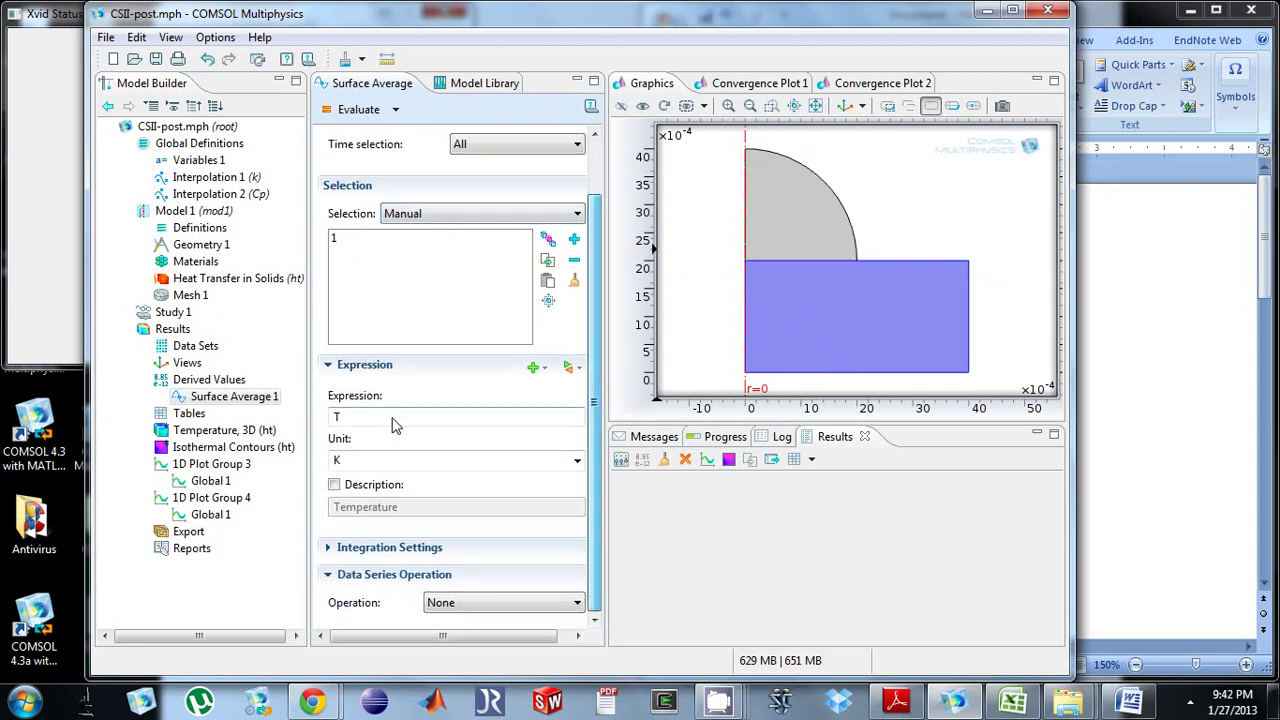
left_click(417, 547)
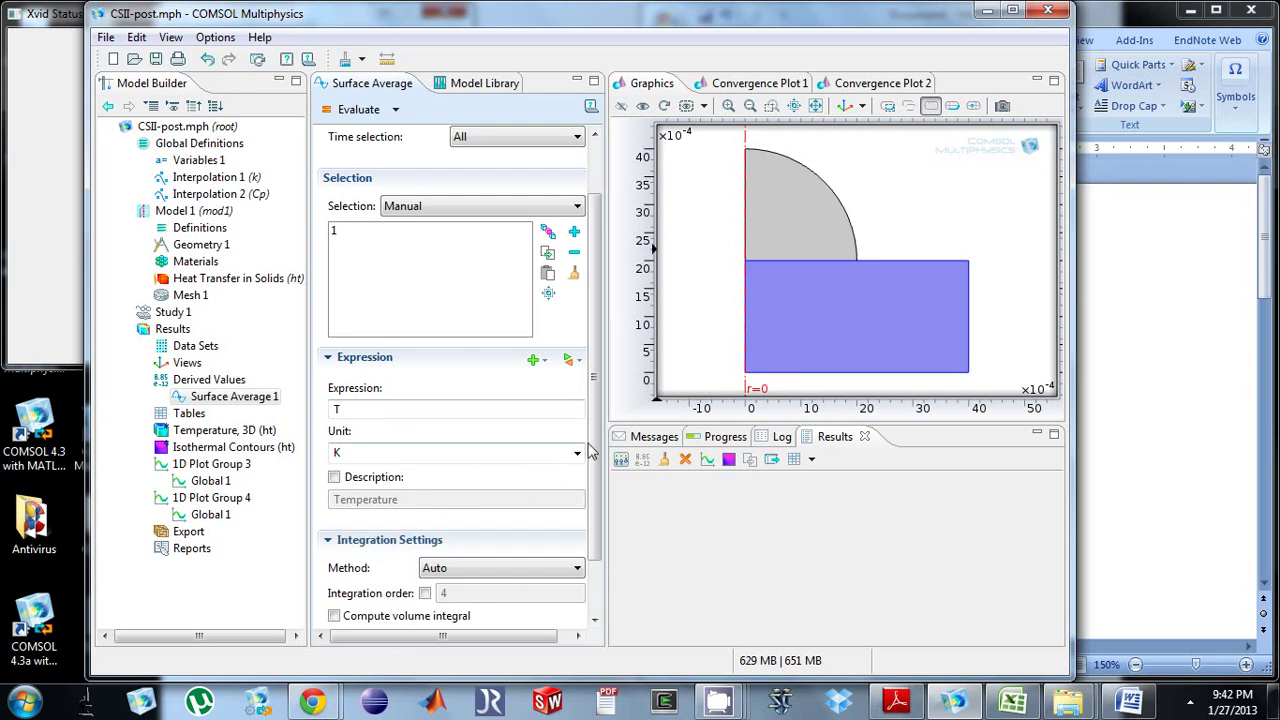
scroll(590, 452, "down", 2)
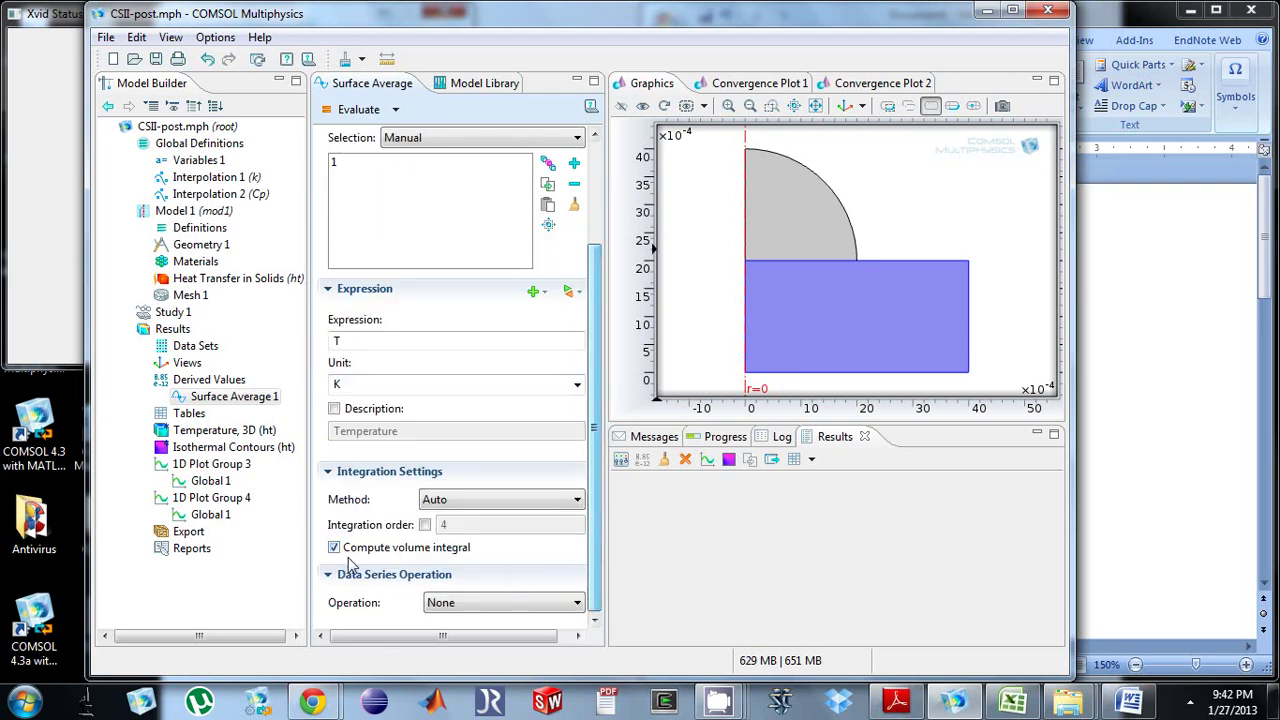
left_click(357, 110)
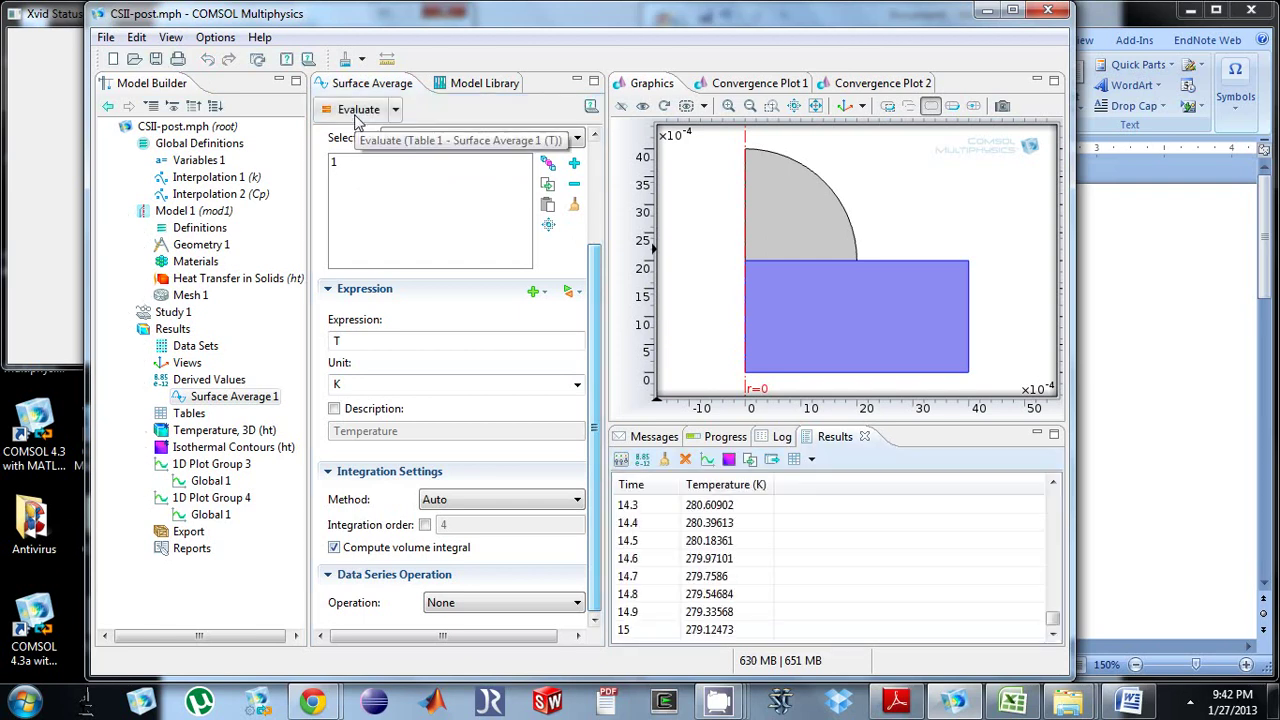
double_click(175, 413)
left_click(205, 430)
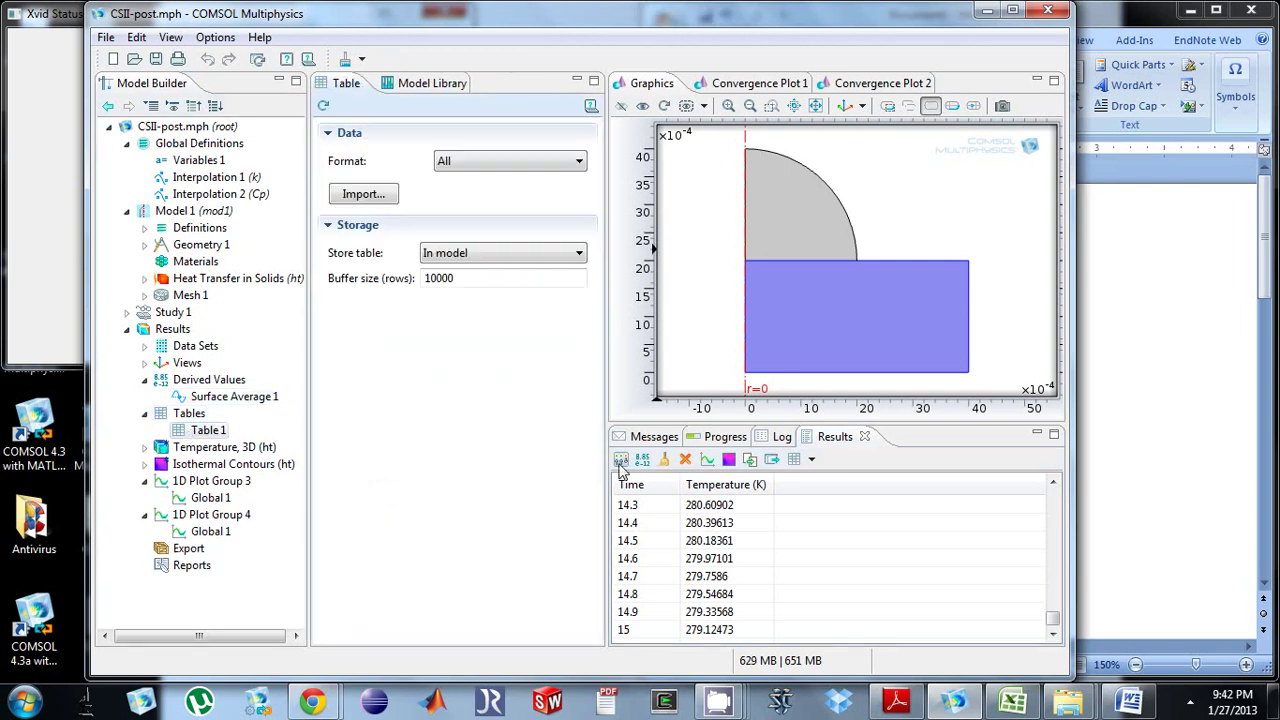
- Add a Table Graph of Table 1 to 1D Plot Group 3 and replot
left_click(190, 483)
right_click(190, 483)
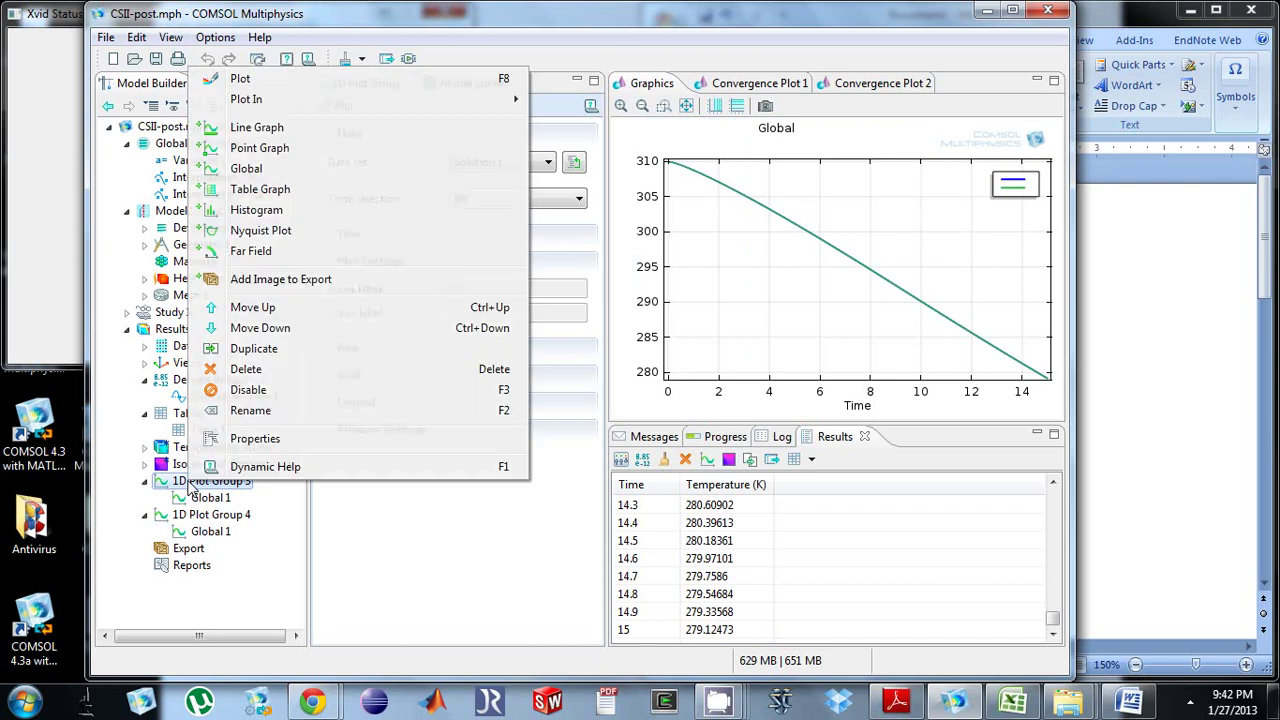
left_click(230, 192)
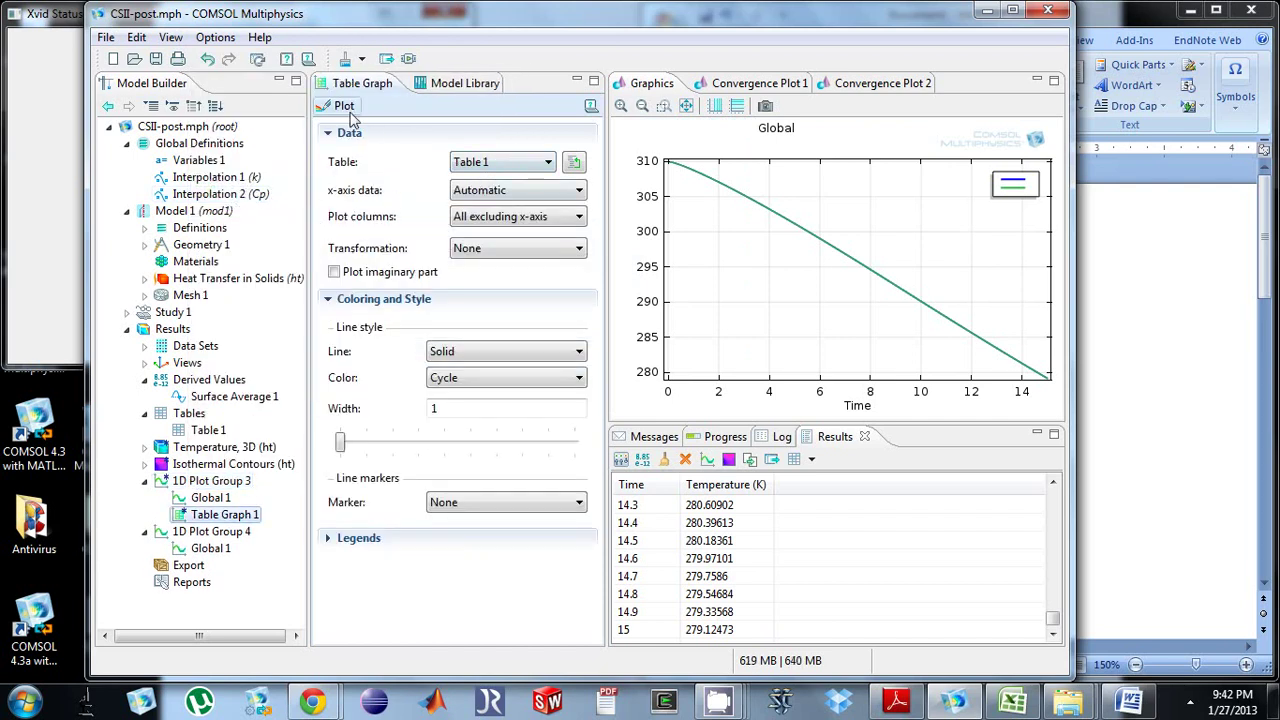
left_click(340, 105)
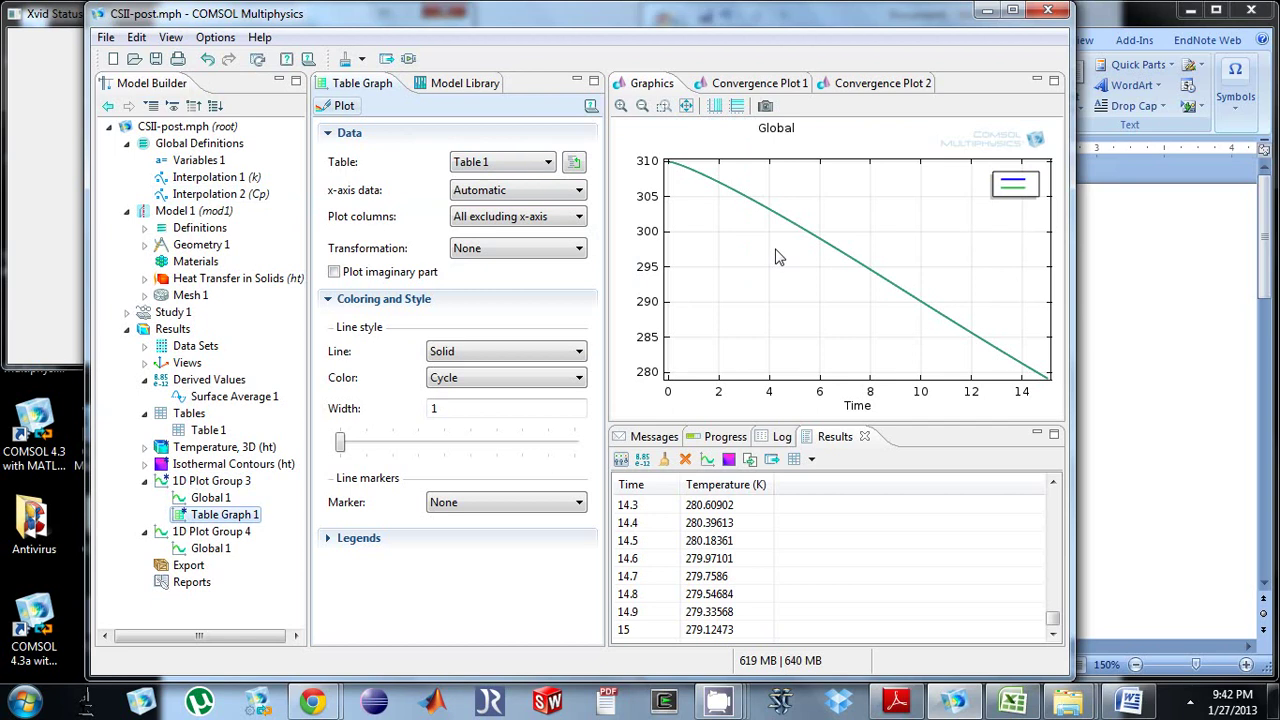
left_click(340, 106)
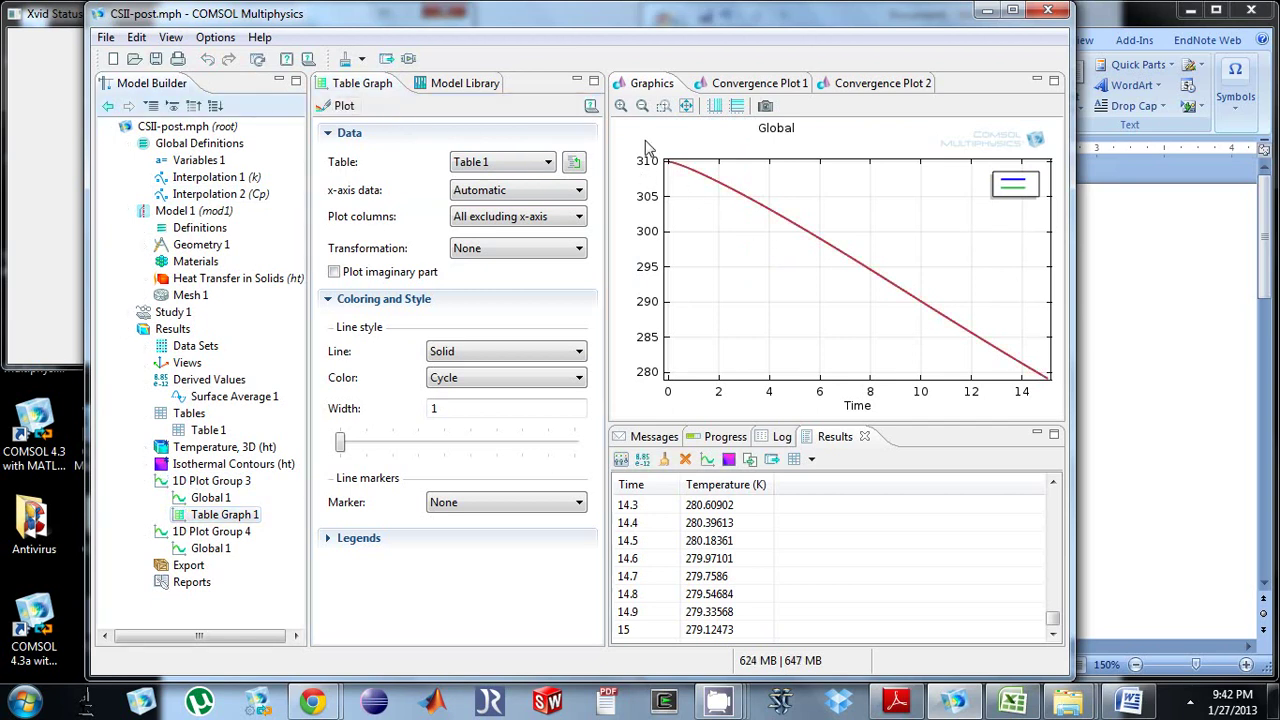
- Turn on Show legends for the table graph curve
left_click(380, 538)
left_click(334, 564)
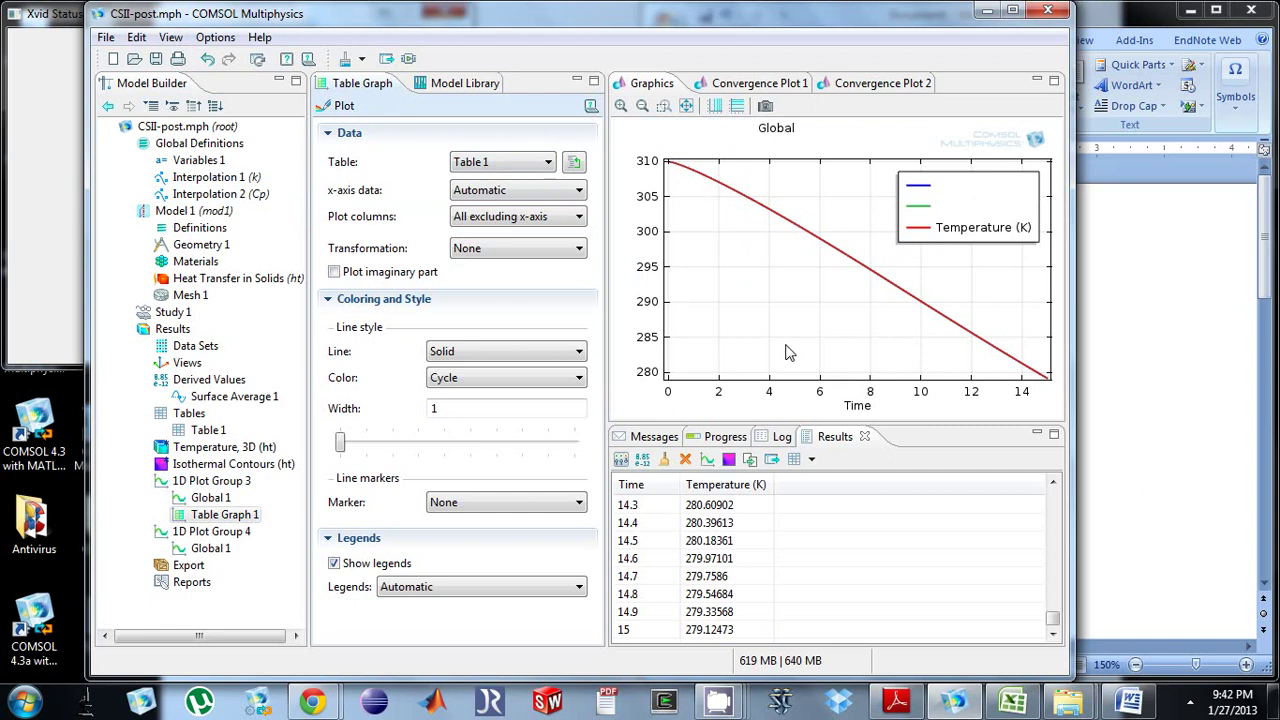
left_click(1190, 702)
right_click(1142, 577)
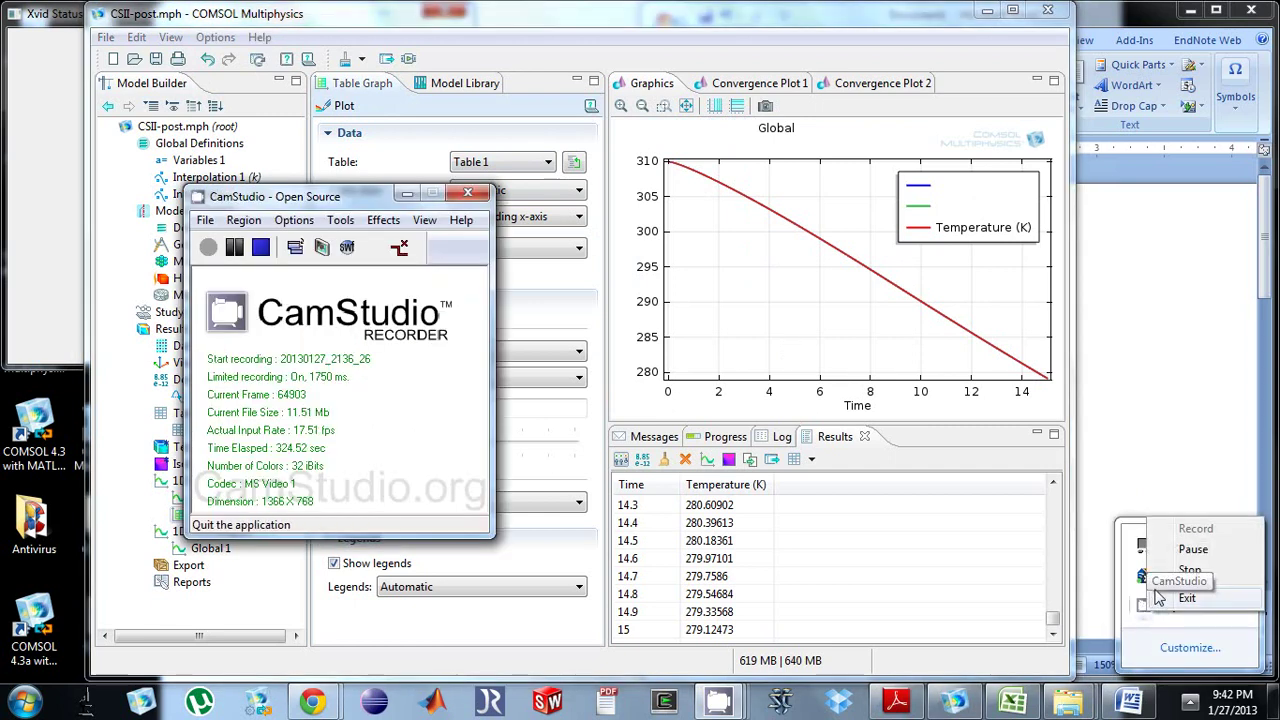